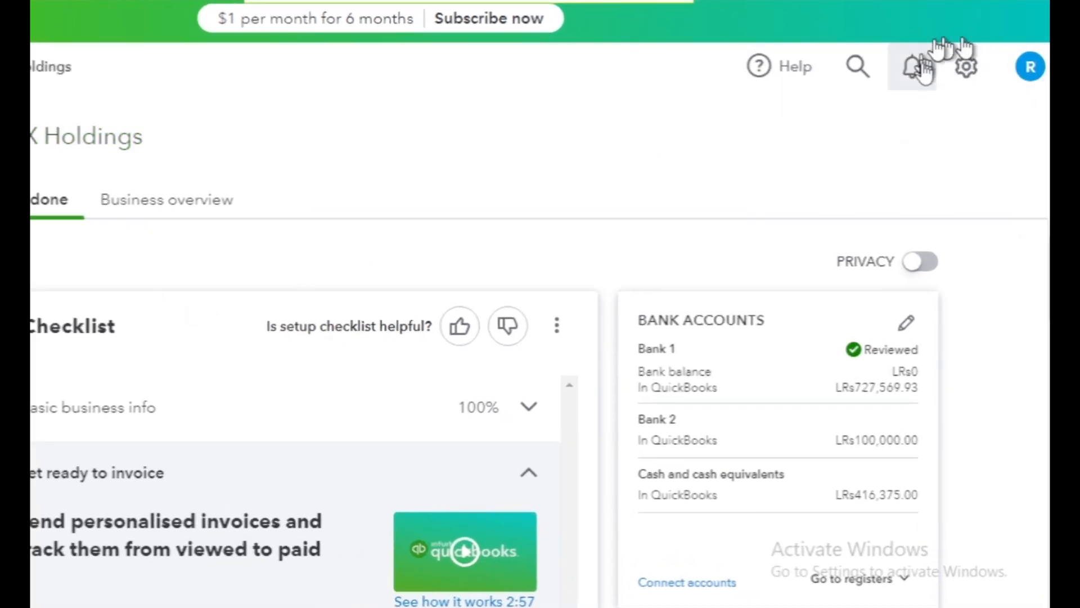
- Turn on location tracking under Categories in the advanced account settings, save the change and close the settings
left_click(969, 67)
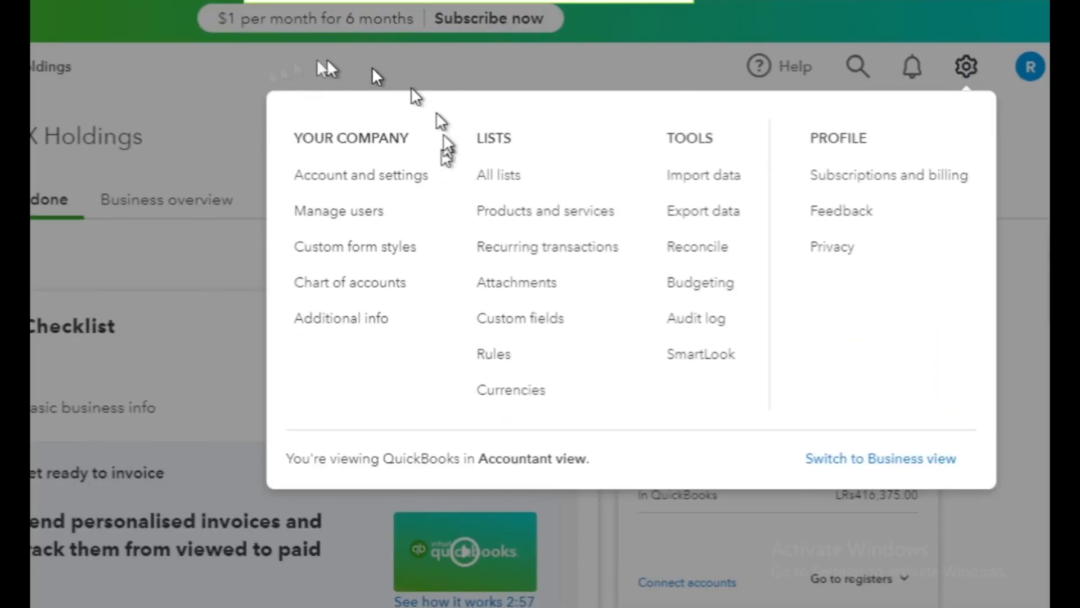
left_click(361, 175)
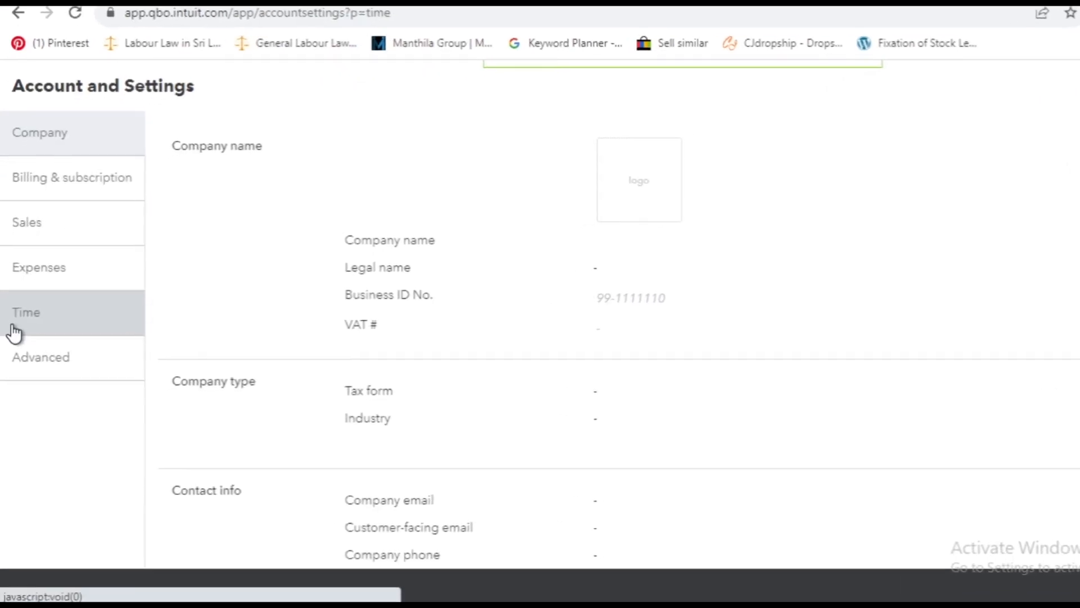
left_click(23, 374)
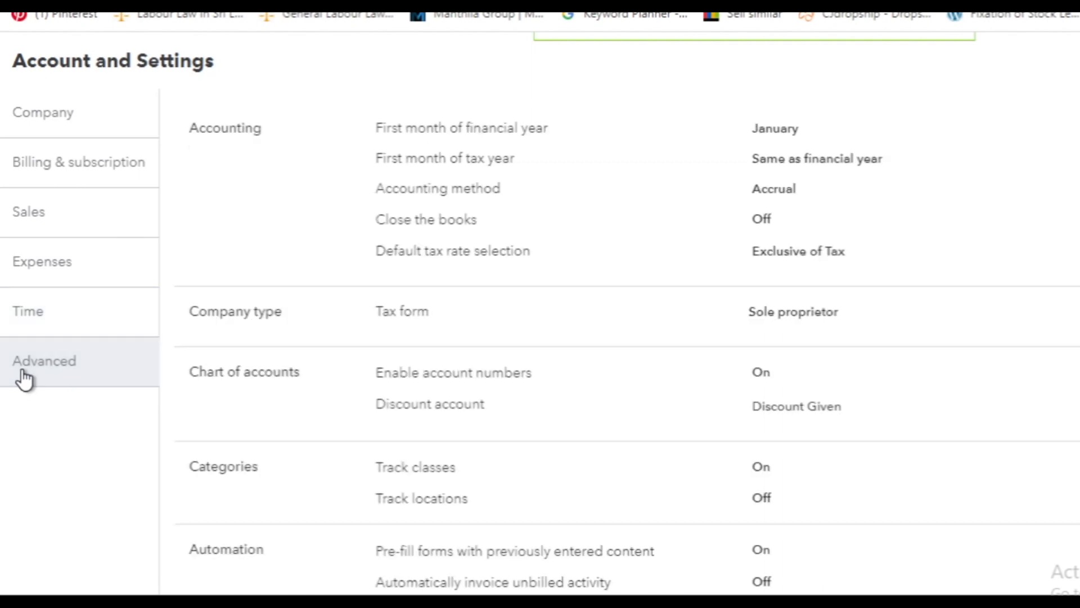
scroll(337, 394, "down", 2)
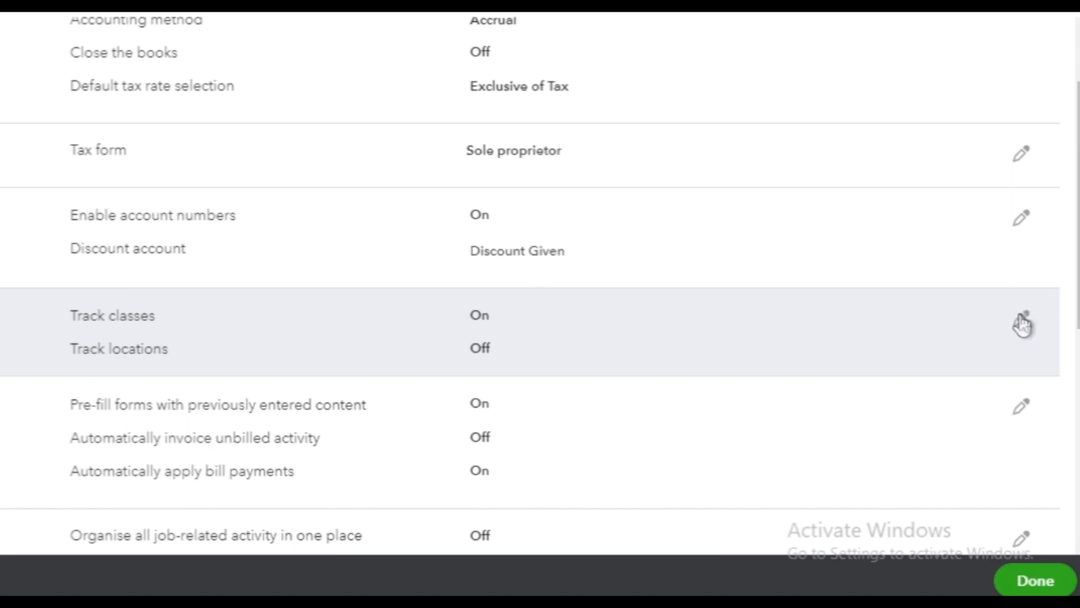
left_click(1022, 320)
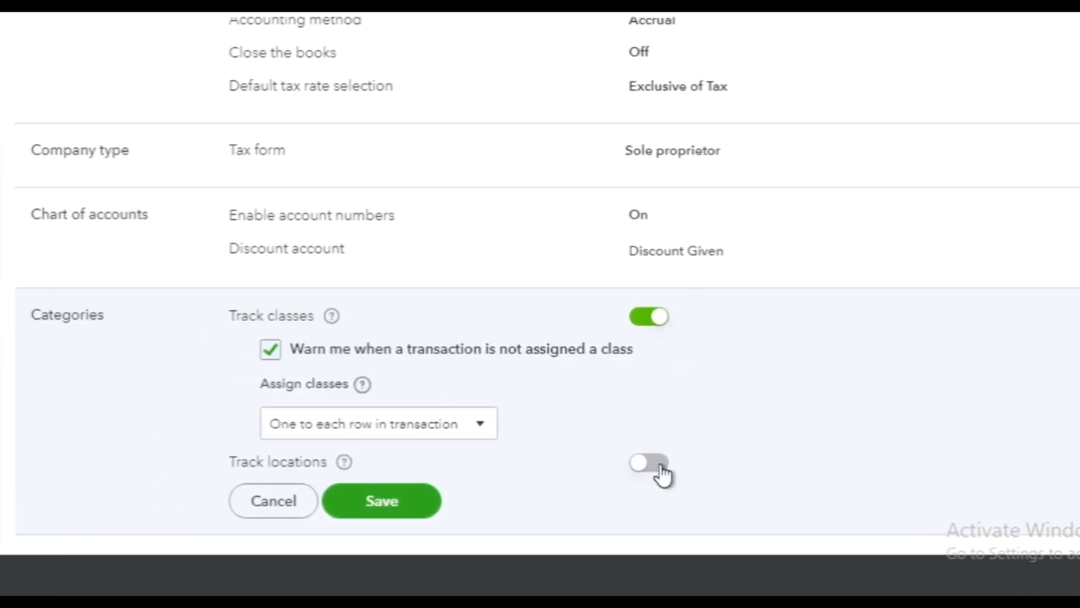
left_click(657, 466)
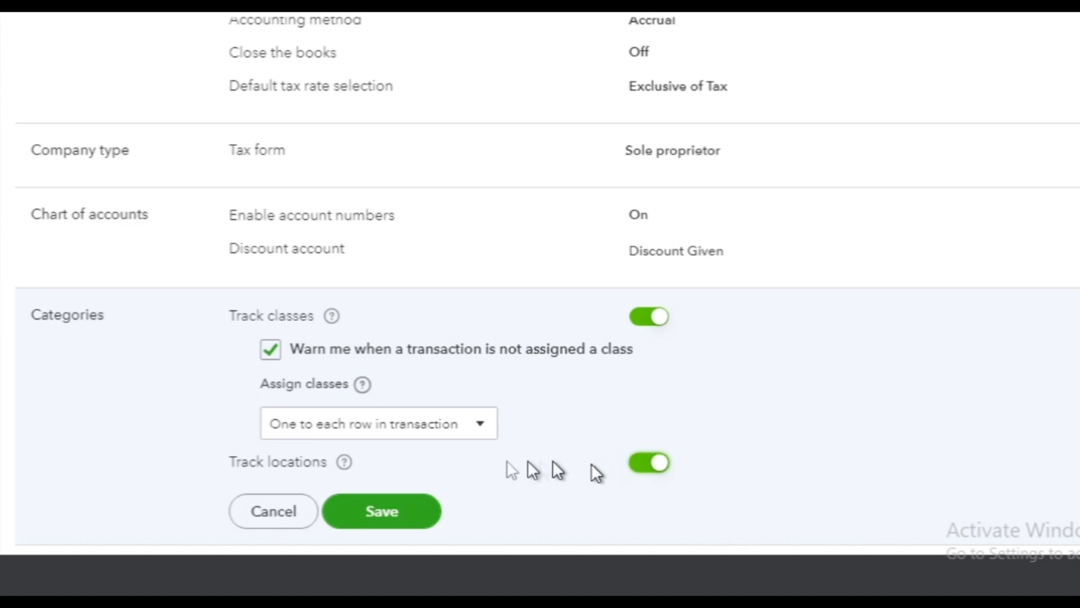
left_click(379, 512)
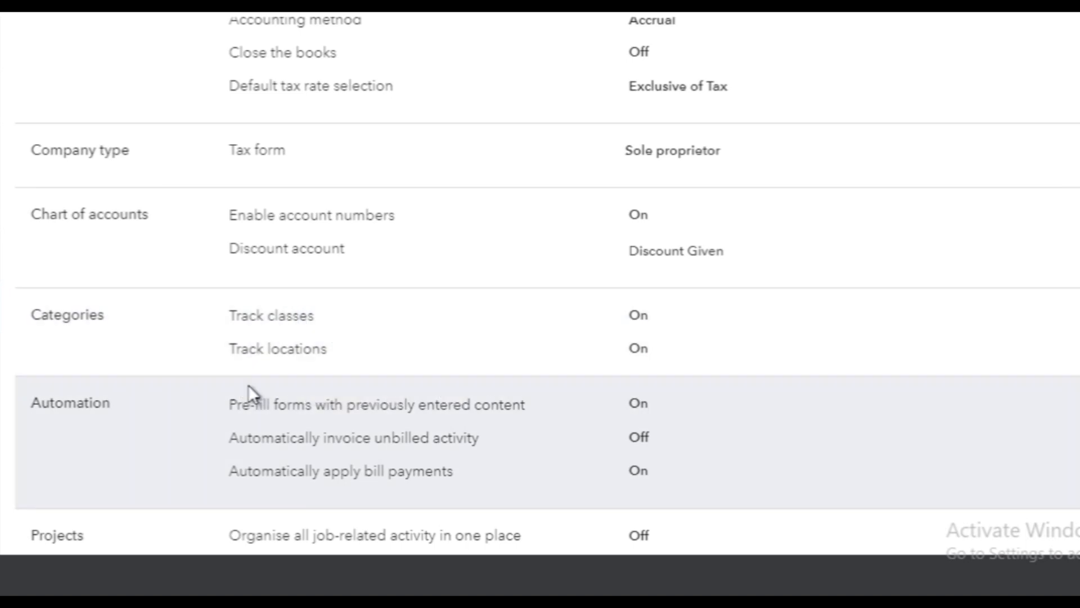
left_click(1074, 106)
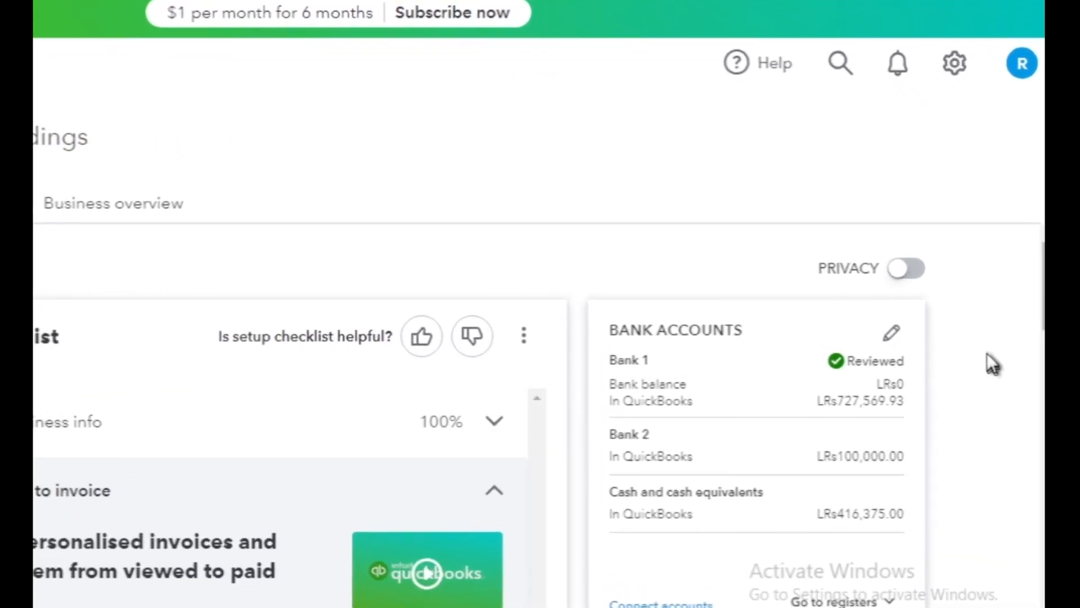
- Open the Locations list from the overview of all company lists
left_click(953, 78)
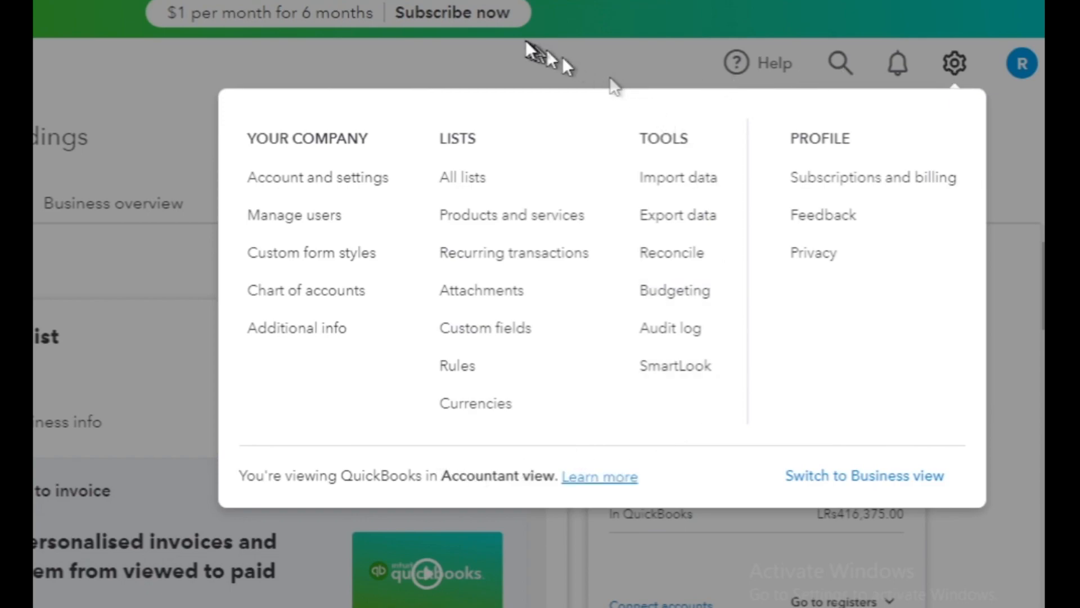
left_click(457, 190)
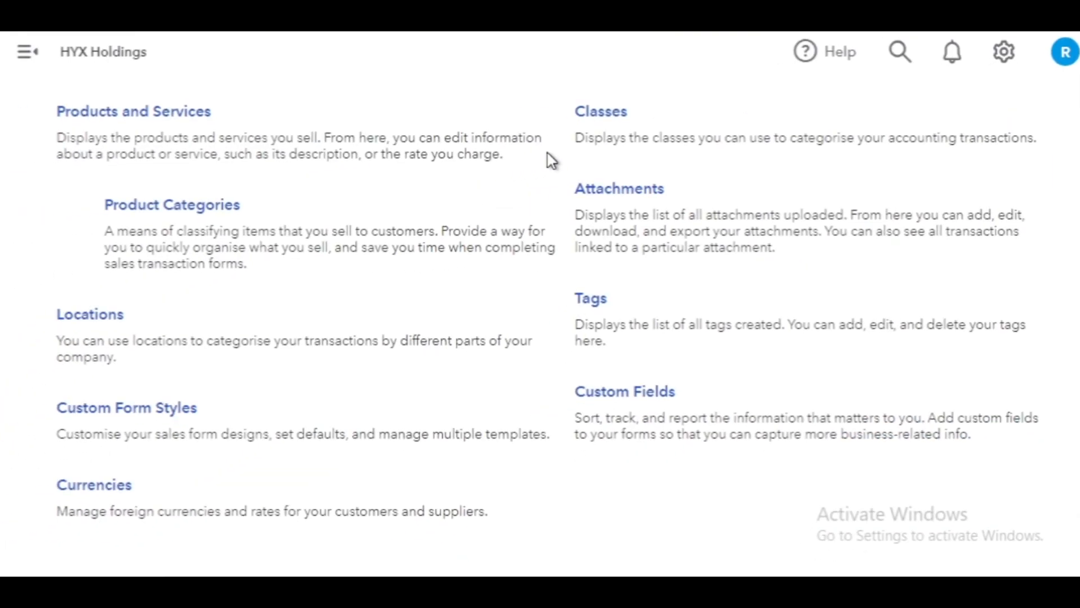
scroll(551, 161, "up", 5)
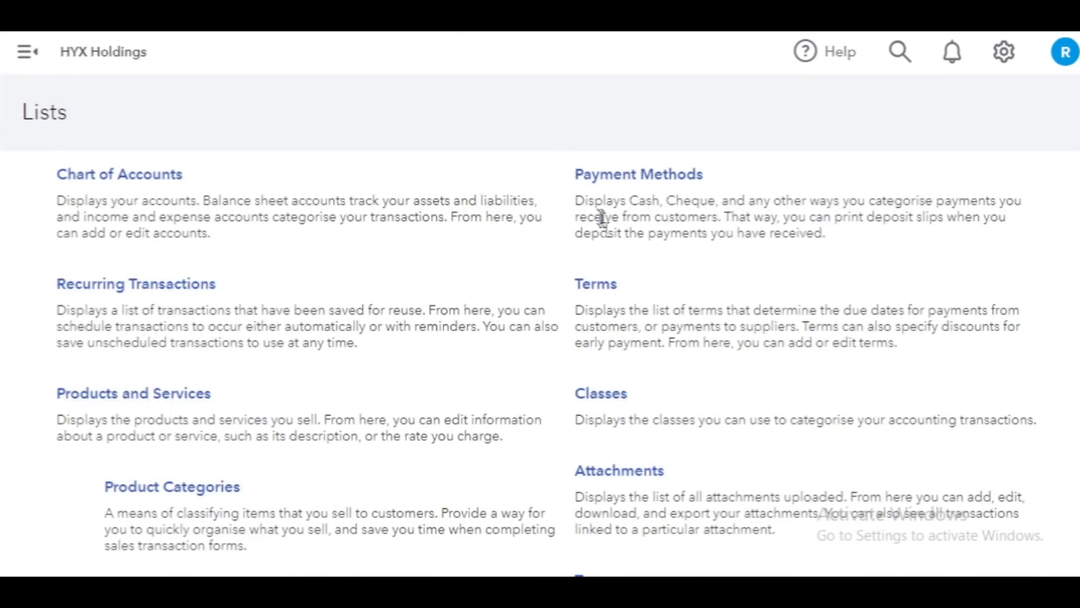
scroll(591, 216, "down", 3)
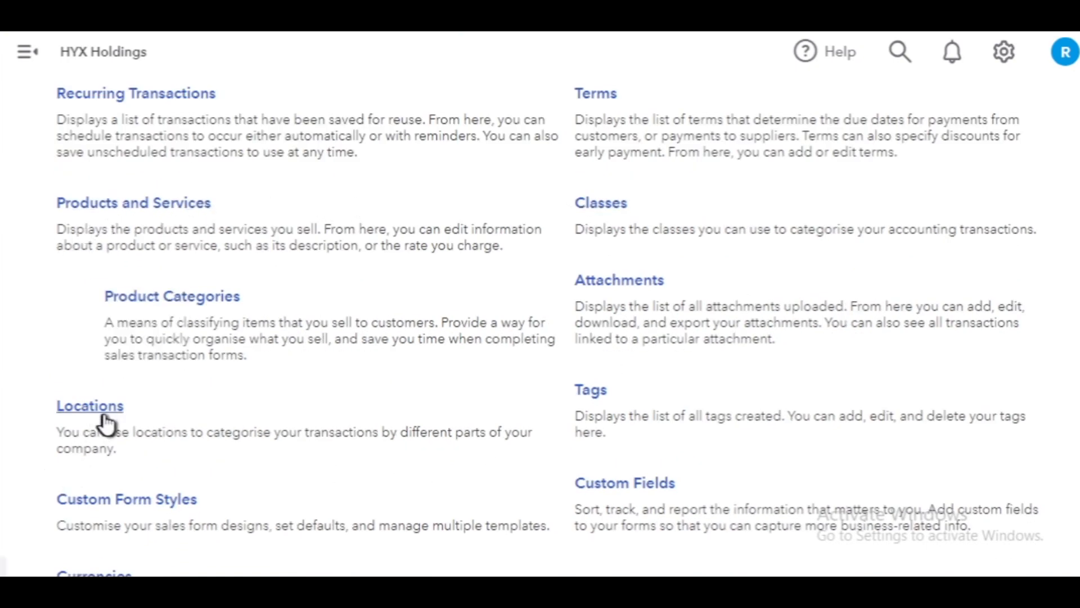
left_click(83, 413)
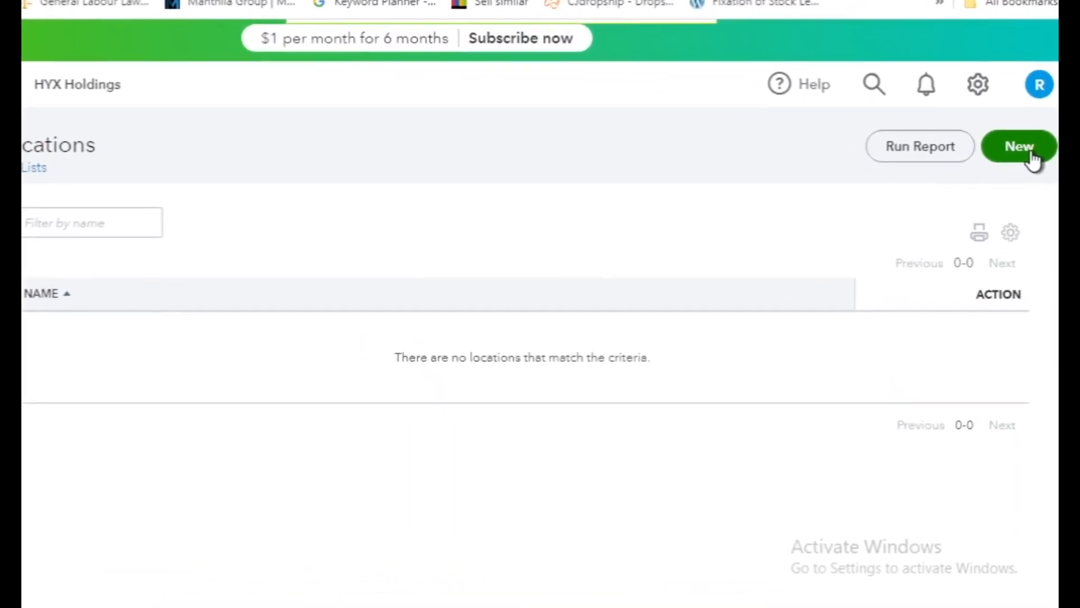
- Start a new location named Colombo and keep it as a main location rather than a sub-location
left_click(1030, 152)
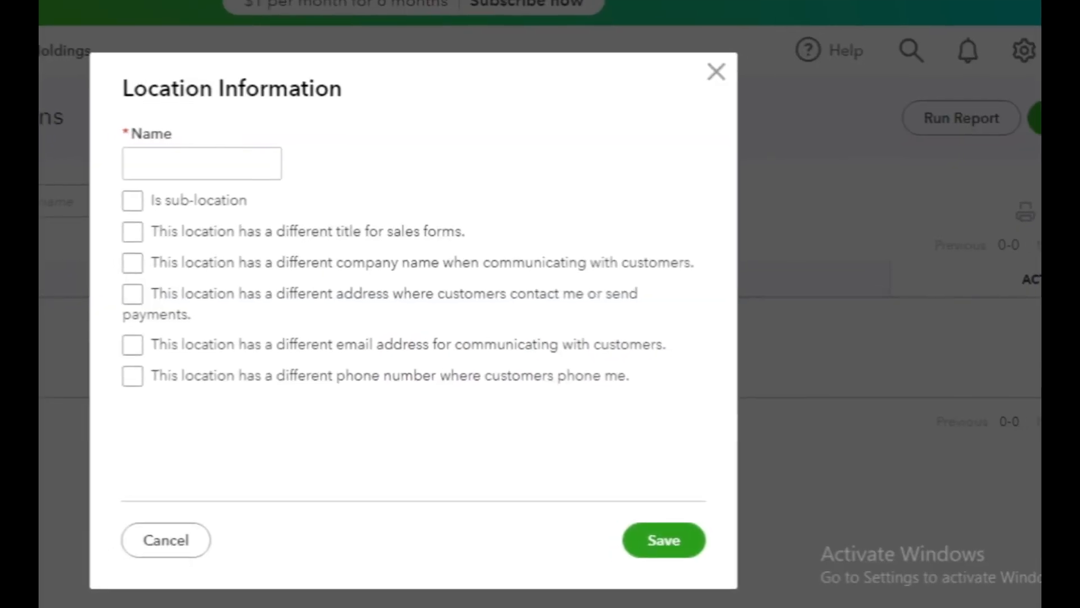
left_click(289, 151)
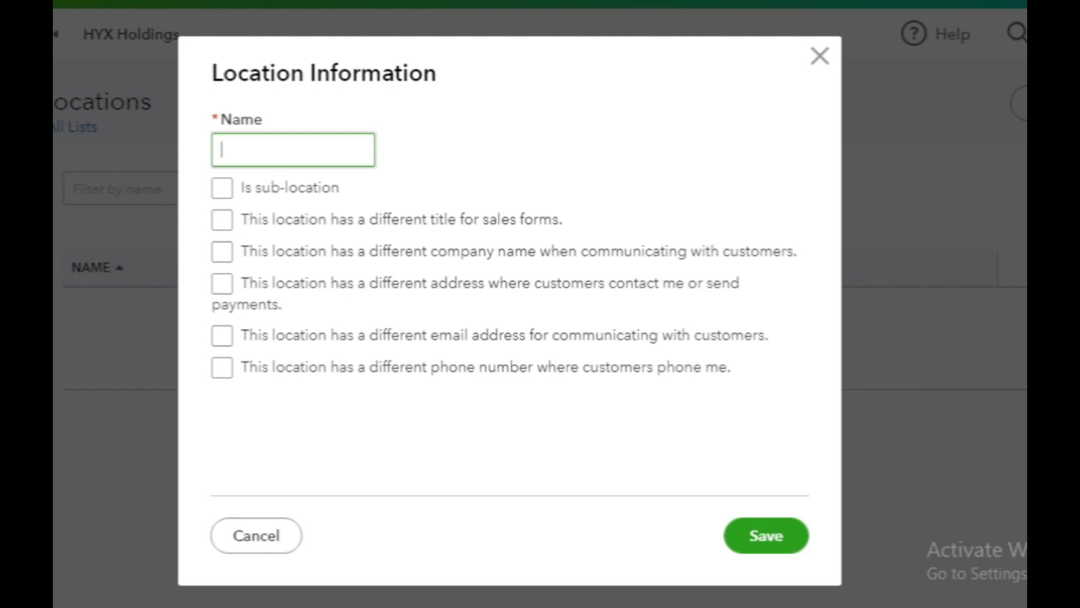
type("Colombo")
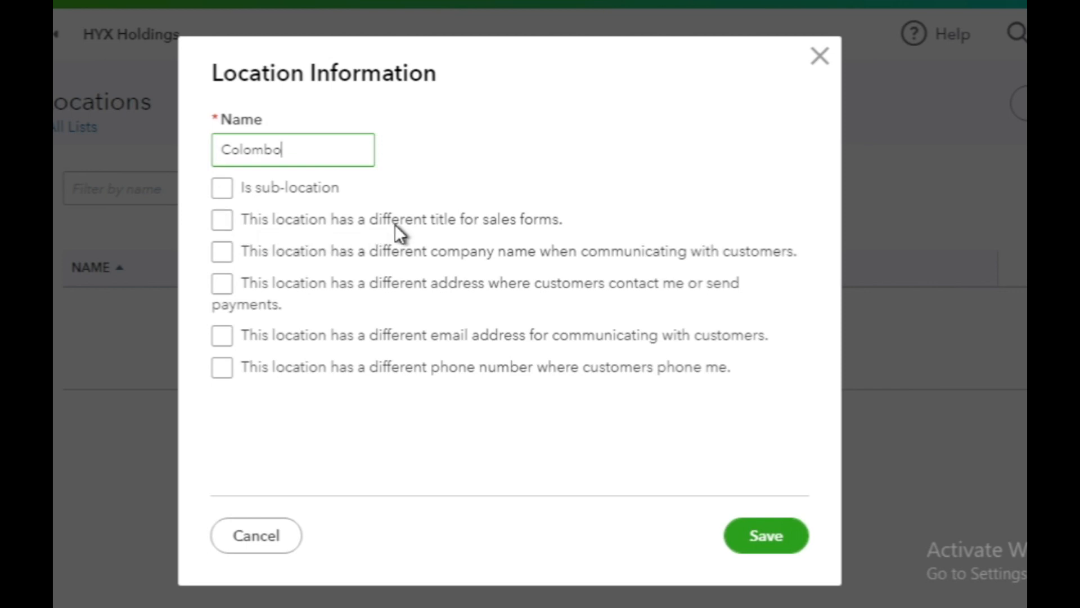
left_click(221, 187)
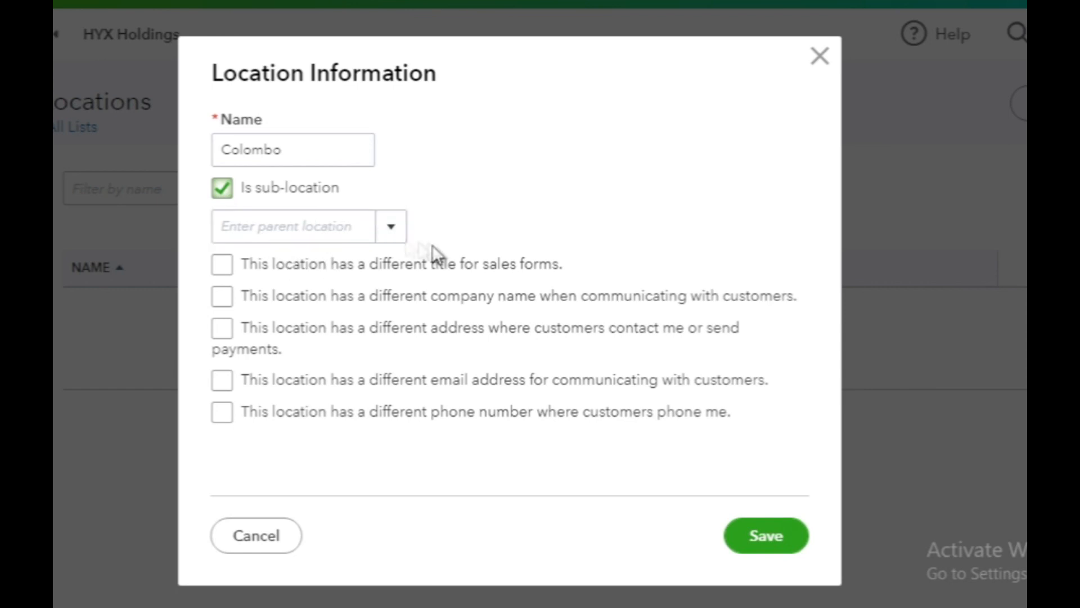
left_click(220, 189)
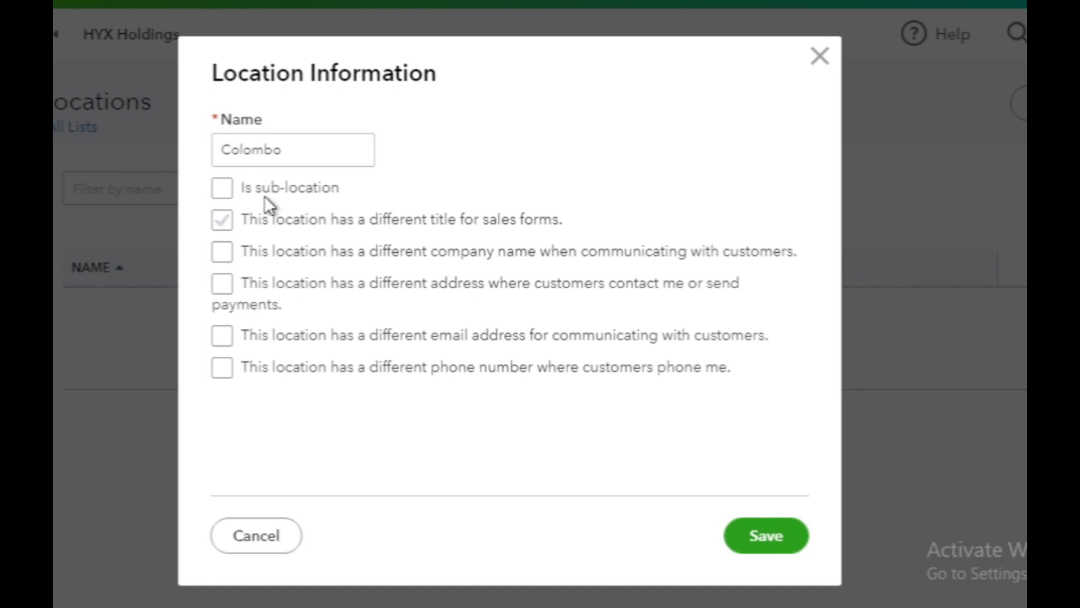
- Give the Colombo location a different title for sales forms, "HYX Holdings - Colombo"
left_click(221, 219)
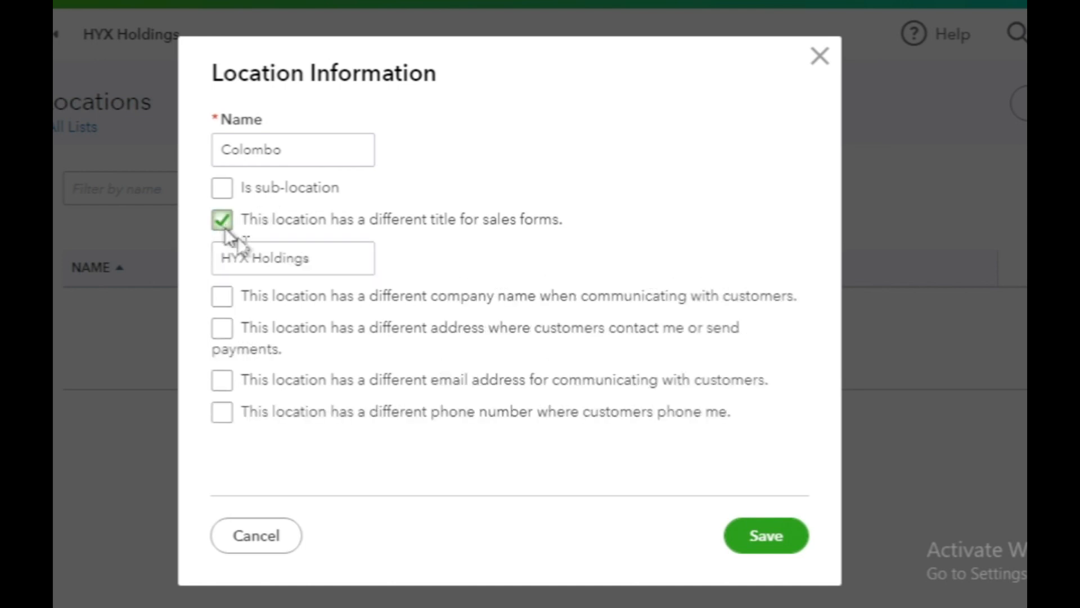
left_click(356, 263)
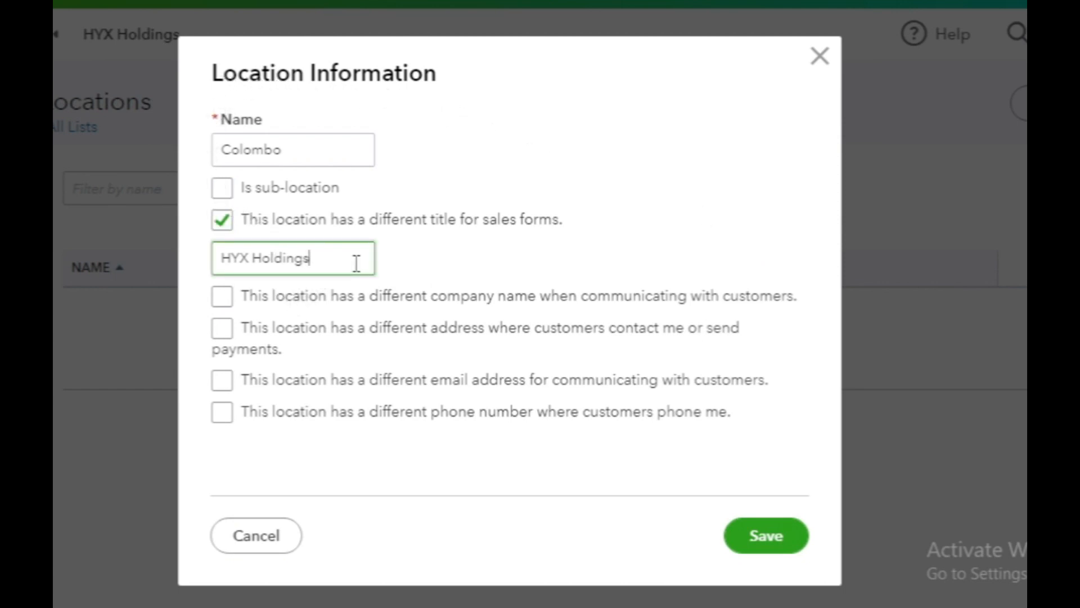
type("- Colombo")
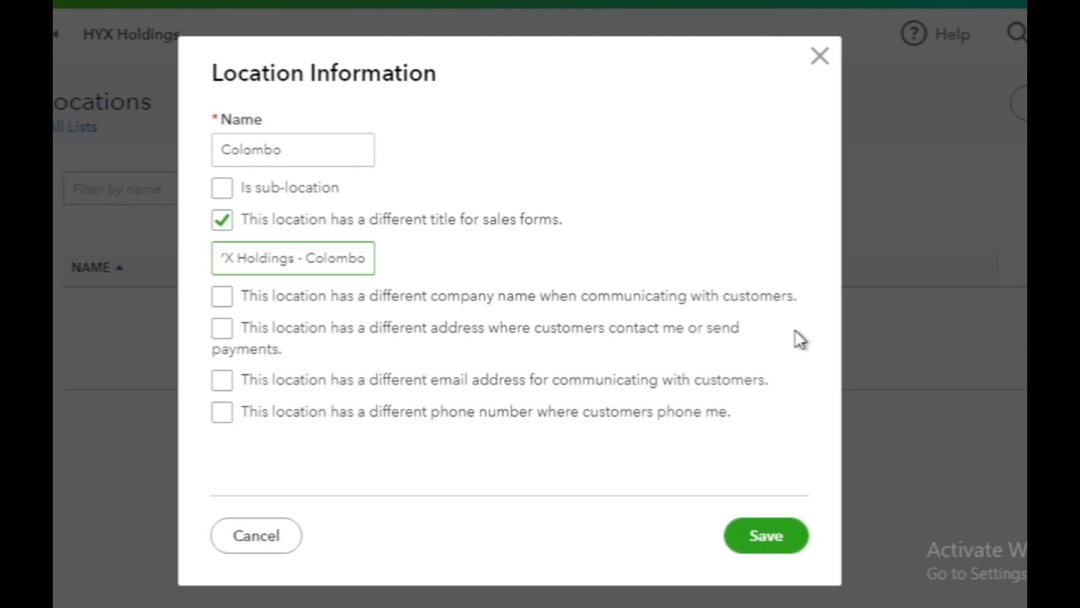
- Enable a different company name for customer communication and set it to "HYX Holdings - Colombo", copied from the sales form title
left_click(225, 297)
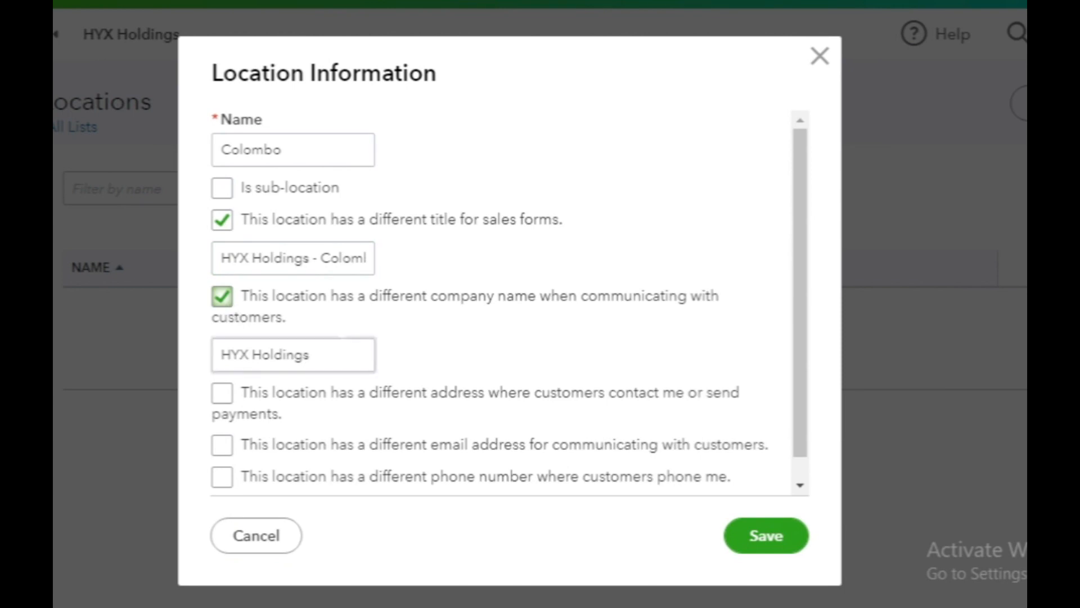
left_click(324, 360)
left_click(326, 358)
left_click_drag(220, 258, 374, 260)
key("ctrl+c")
right_click(307, 260)
left_click(346, 1)
left_click(322, 352)
key("ctrl+a")
key("ctrl+v")
- Enable a different customer contact and payment address for the location, keeping the prefilled address details
scroll(340, 363, "down", 1)
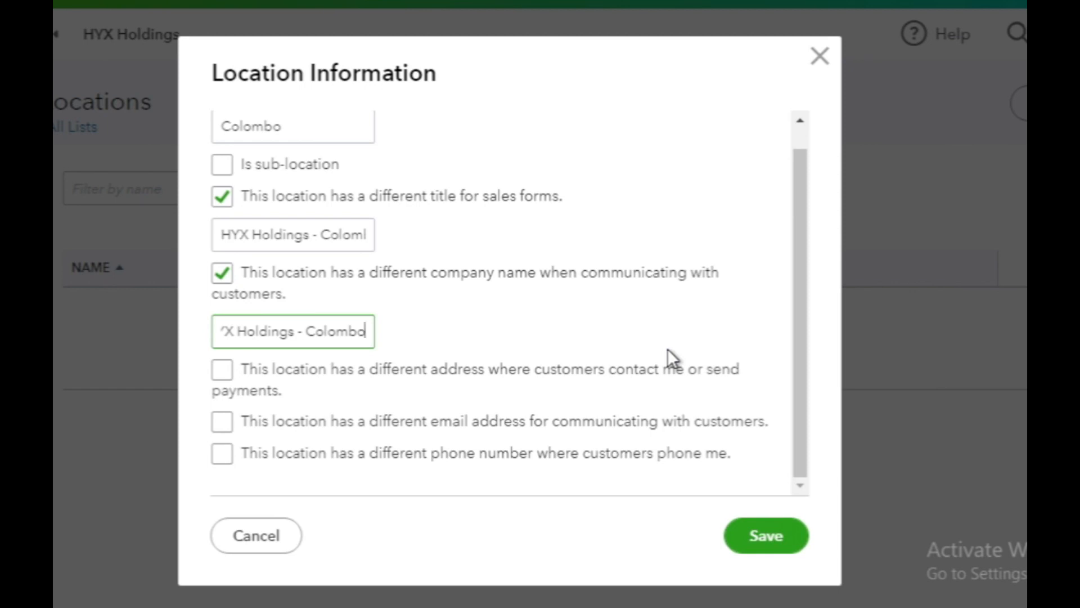
left_click(221, 369)
scroll(218, 377, "down", 2)
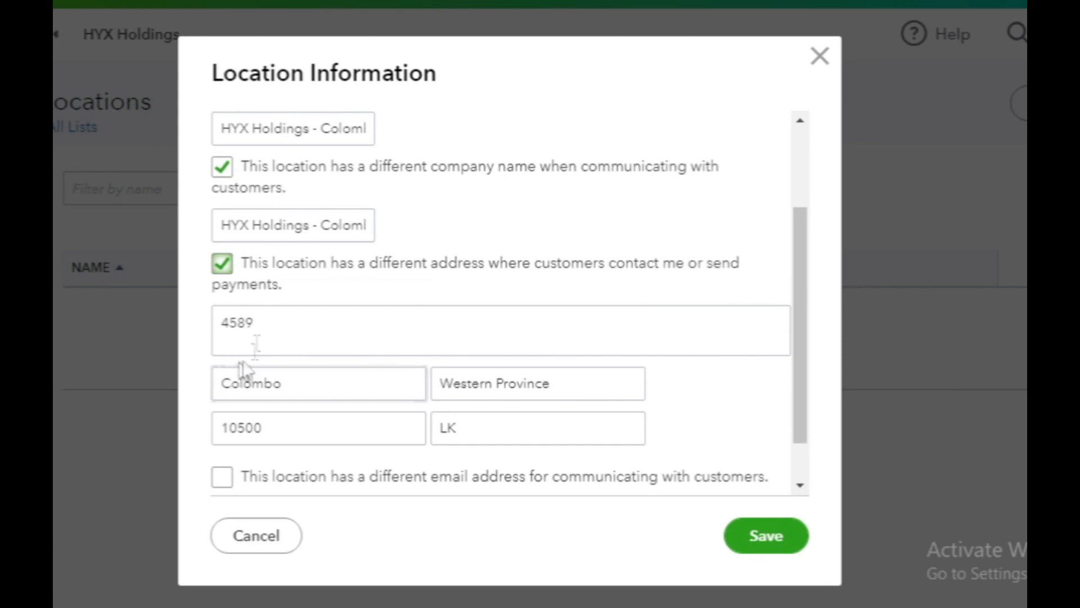
double_click(294, 330)
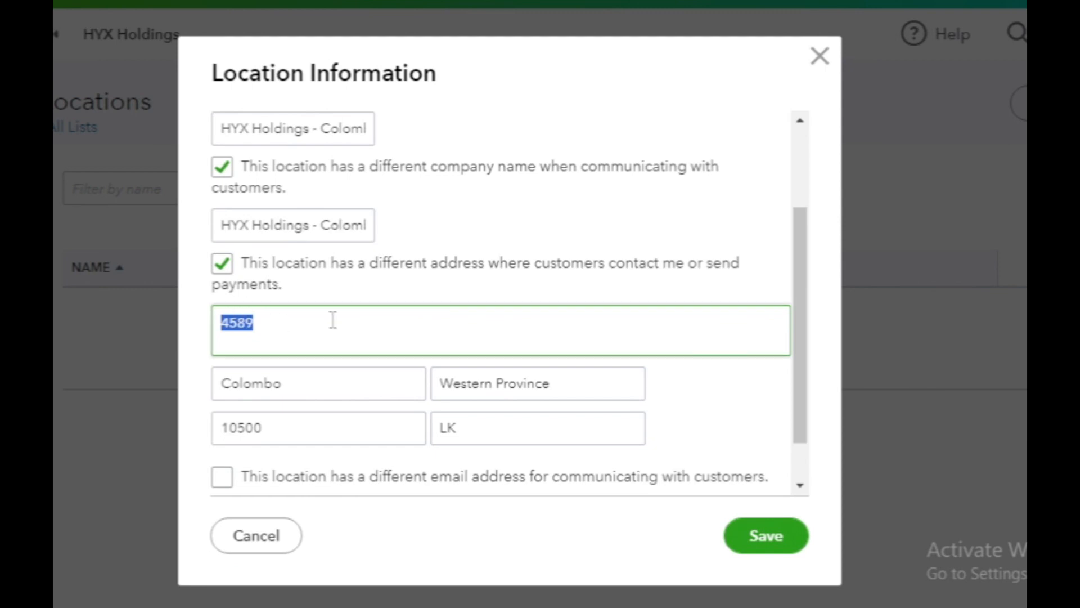
left_click(259, 346)
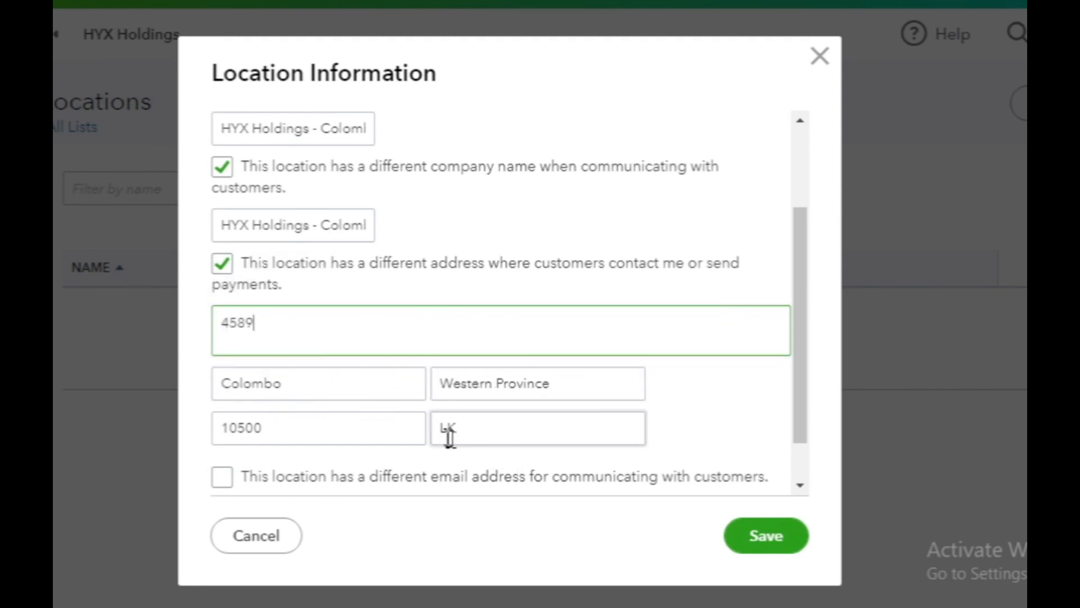
- Enable a different email address and phone number for the location, keeping the prefilled contact details, and save the location
scroll(444, 364, "down", 1)
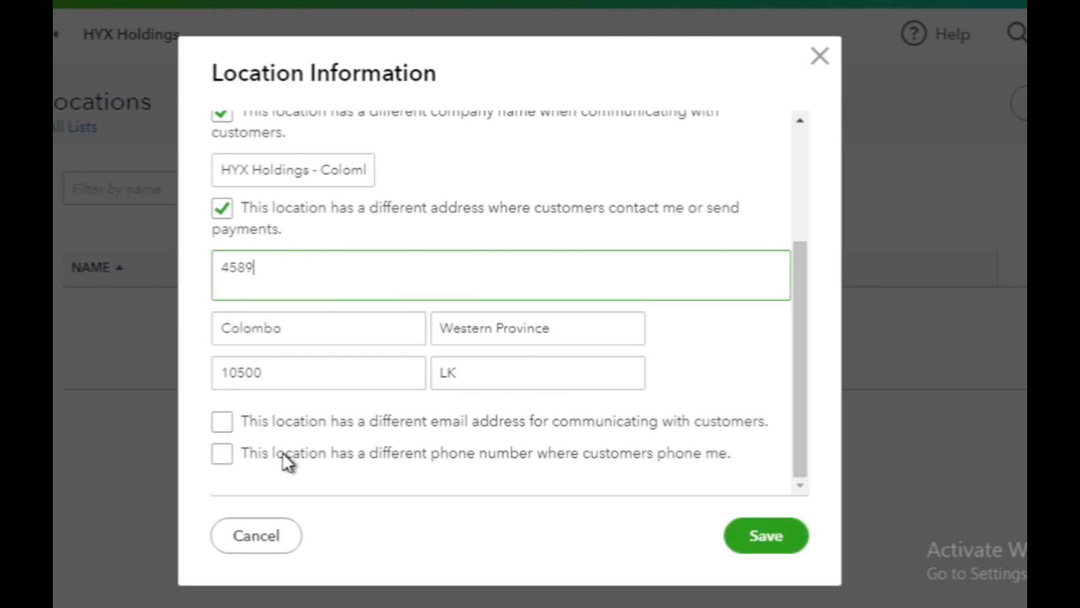
left_click(223, 420)
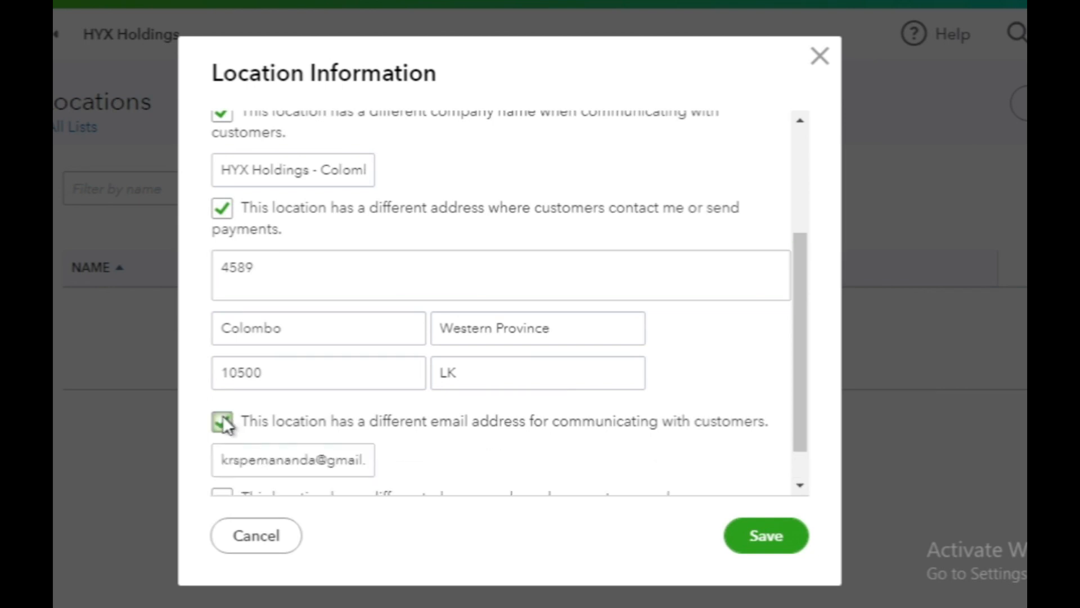
scroll(222, 420, "down", 1)
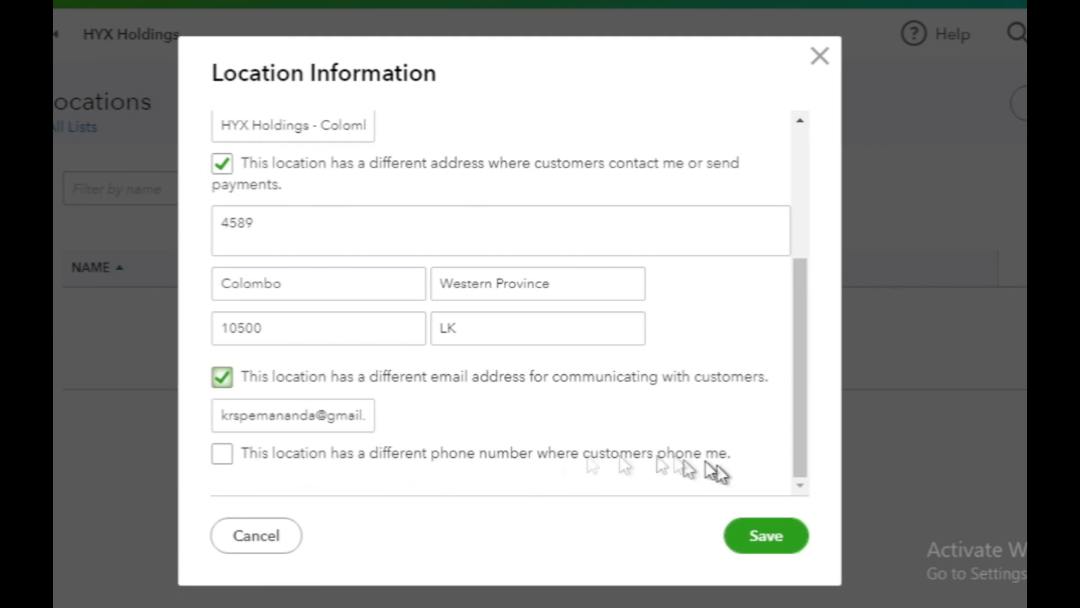
left_click(226, 458)
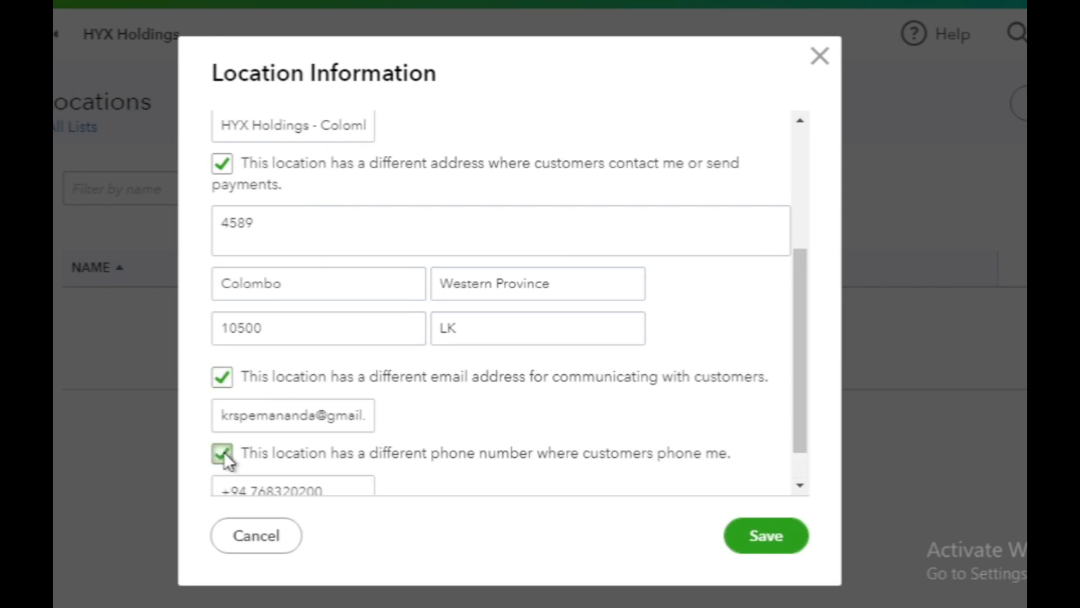
scroll(347, 371, "down", 1)
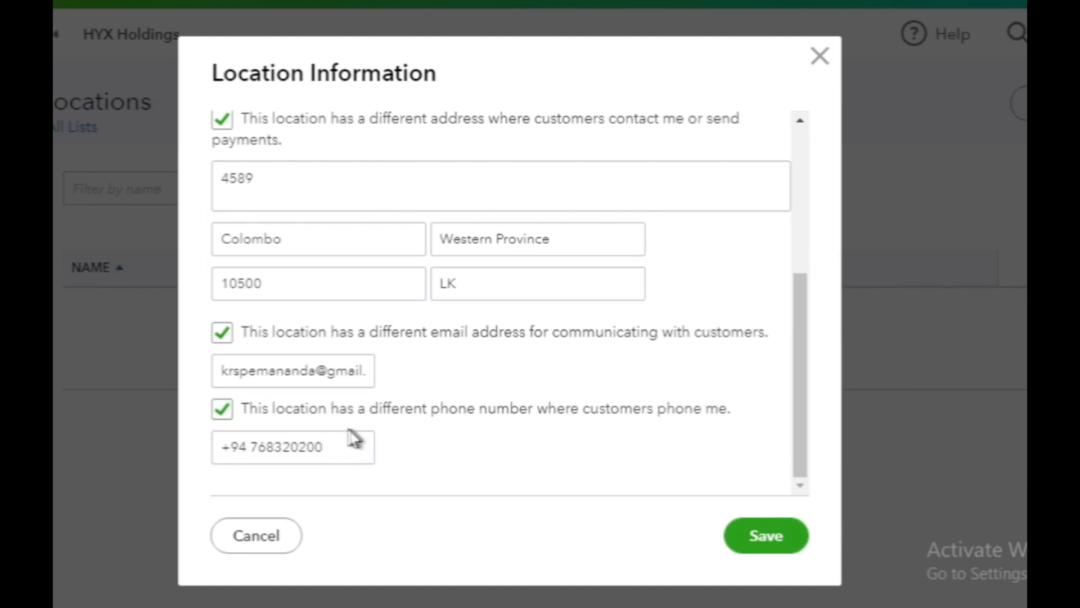
scroll(667, 335, "up", 5)
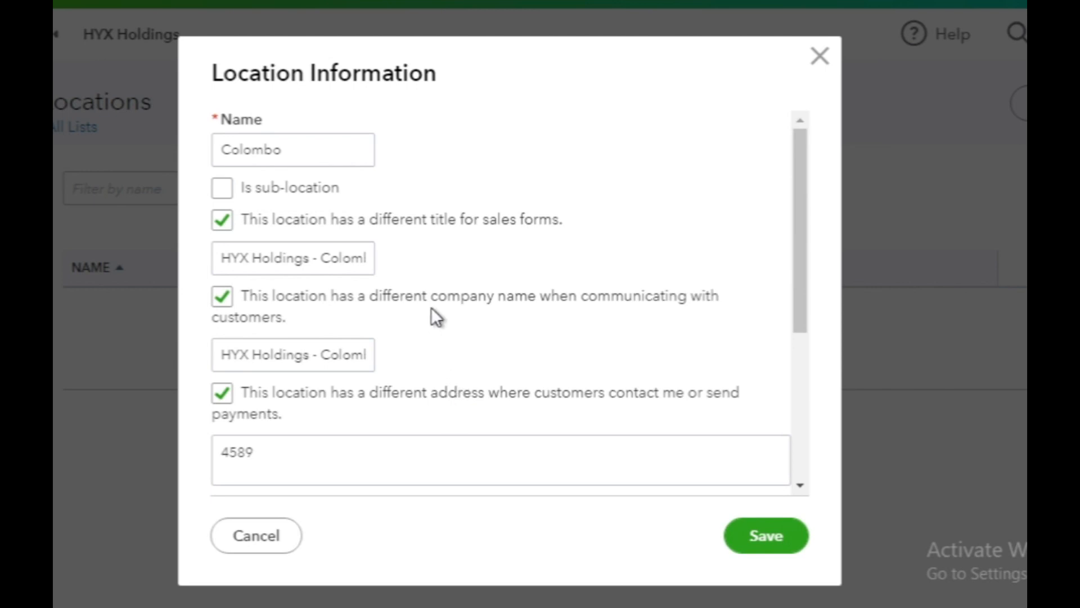
scroll(410, 222, "down", 3)
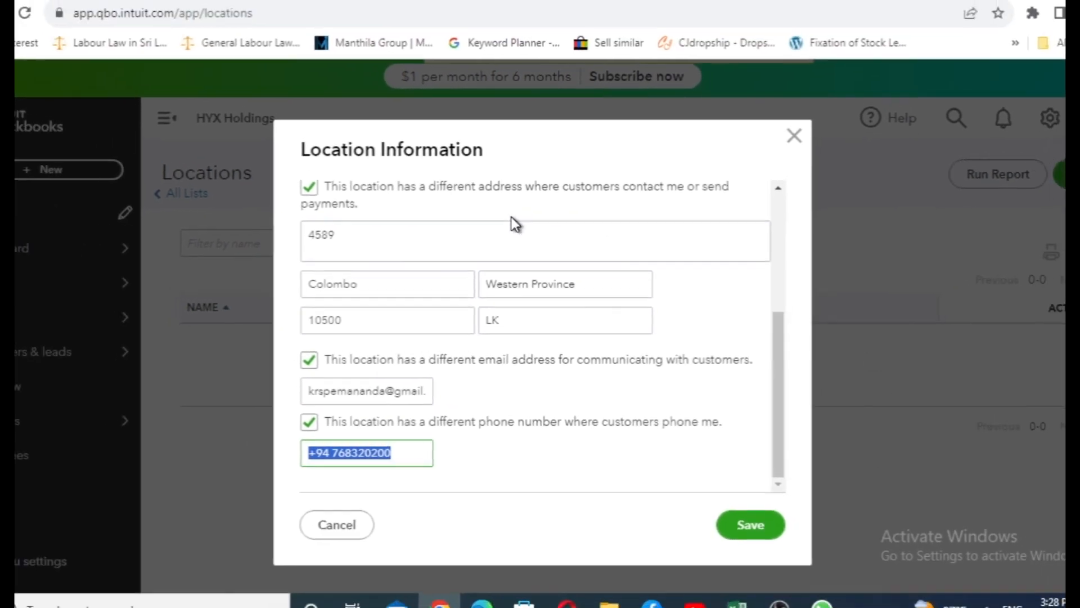
left_click(751, 528)
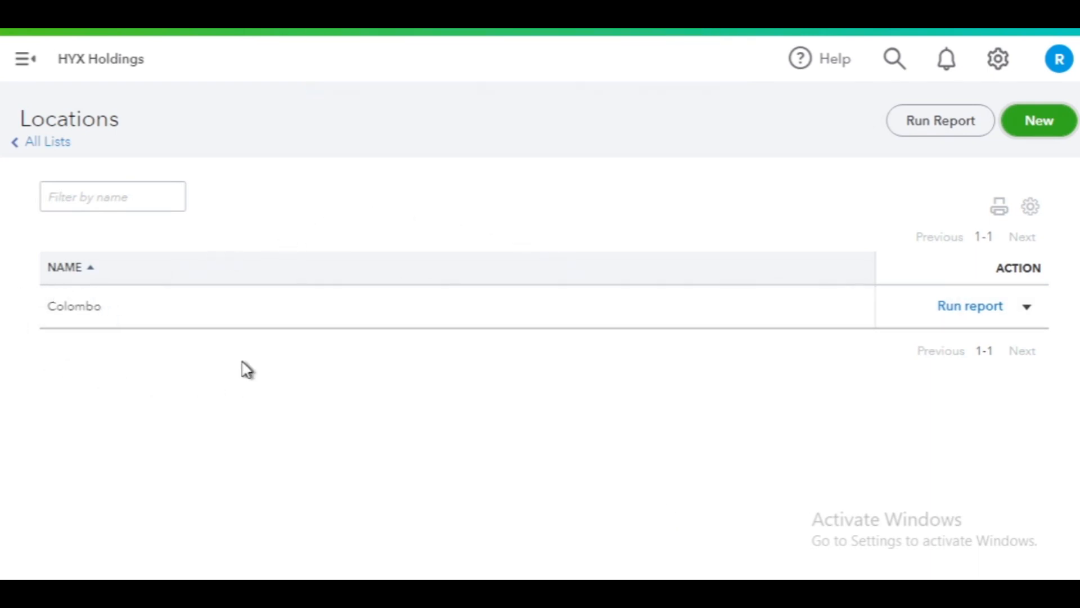
- Start a new location named Kandy and give it the different sales form title "HYX Holdings - Kandy"
left_click(1040, 124)
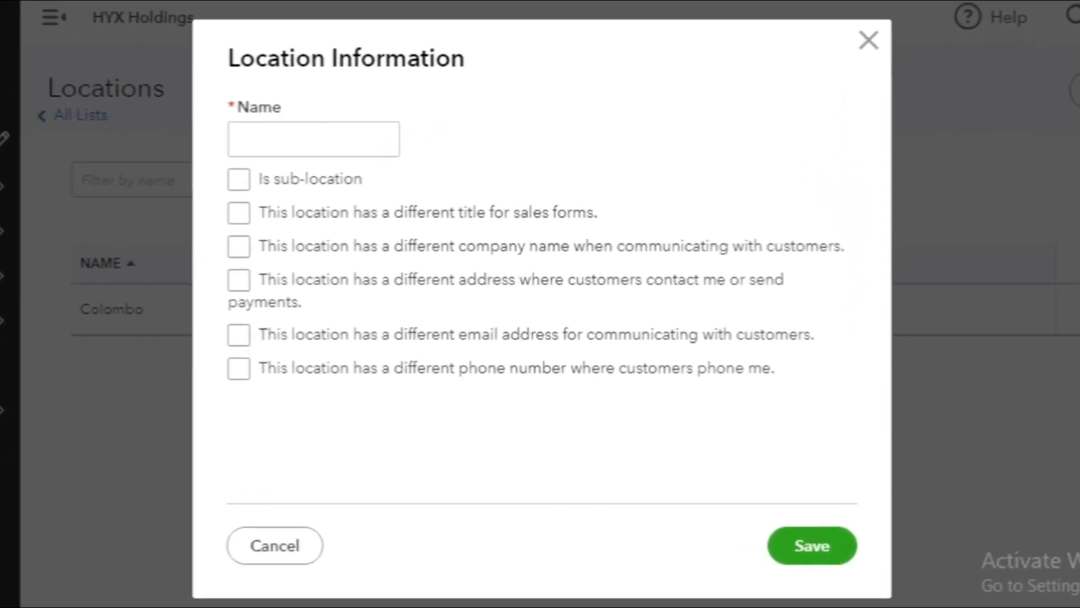
left_click(276, 134)
type("Kandy")
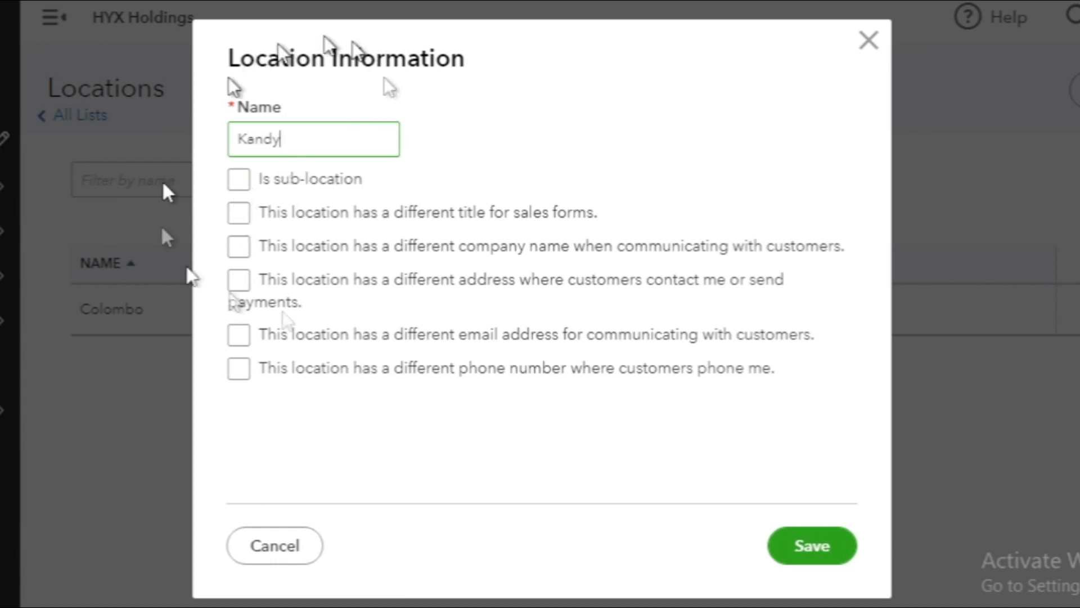
left_click(235, 214)
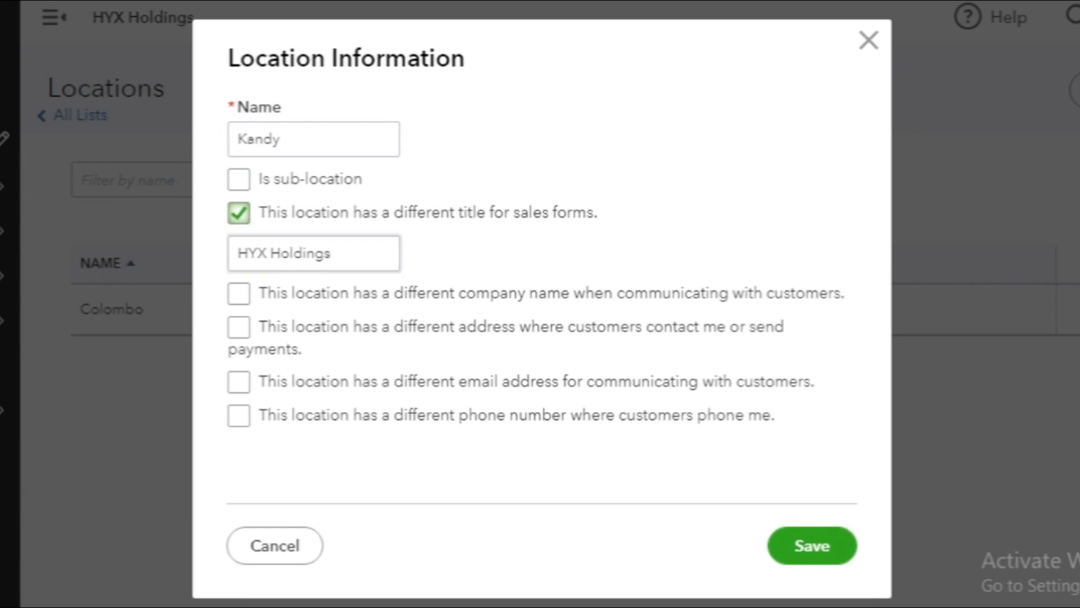
key("Tab")
key("ctrl+a")
type("HYX Holdings - Kandy")
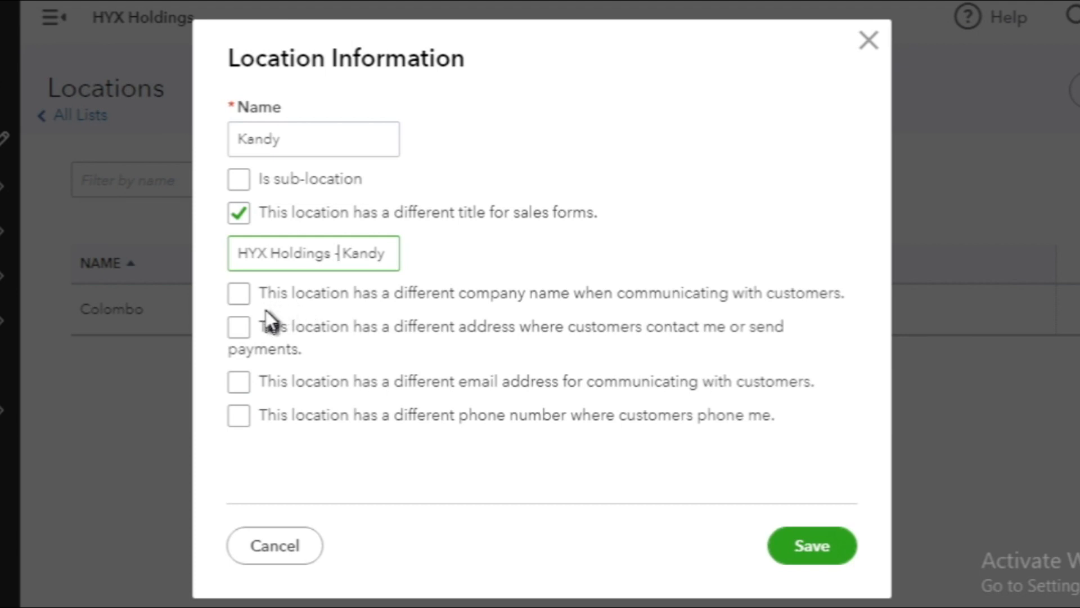
- Enable a different company name for communicating with Kandy customers and set it to "HYX Holdings - Kandy"
left_click(239, 293)
triple_click(253, 352)
right_click(253, 352)
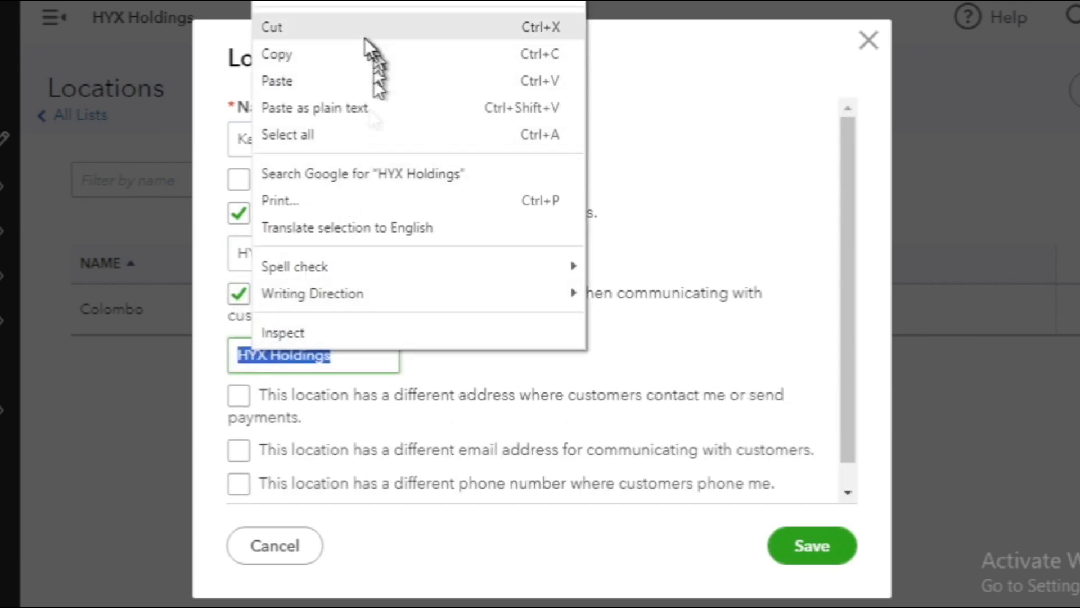
left_click(357, 79)
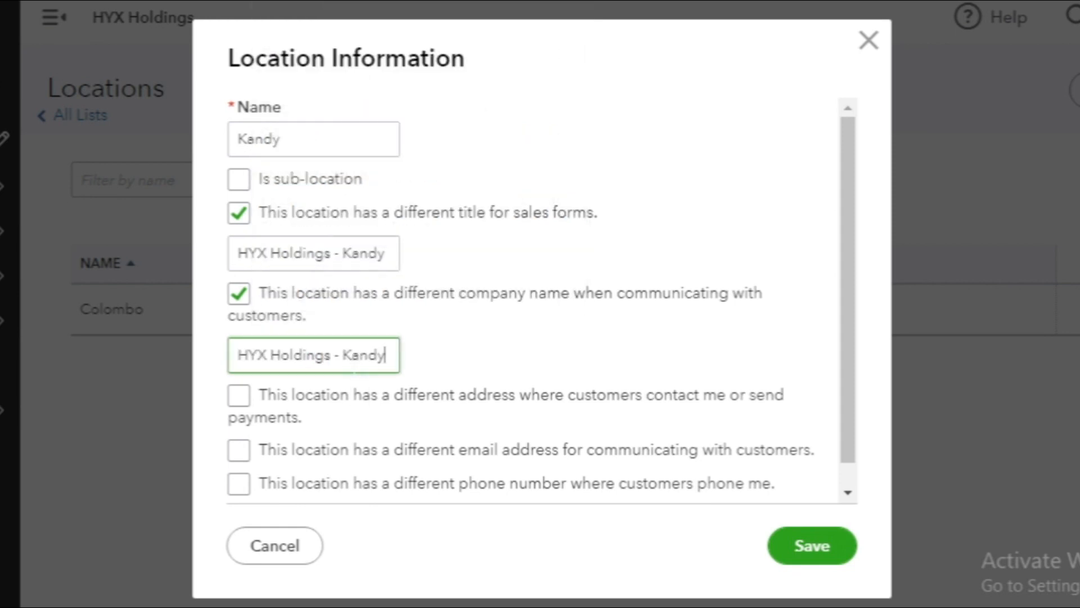
- Enable a different customer contact and payment address for Kandy and replace the prefilled street, city, province and postal code with the branch's own
scroll(355, 366, "down", 1)
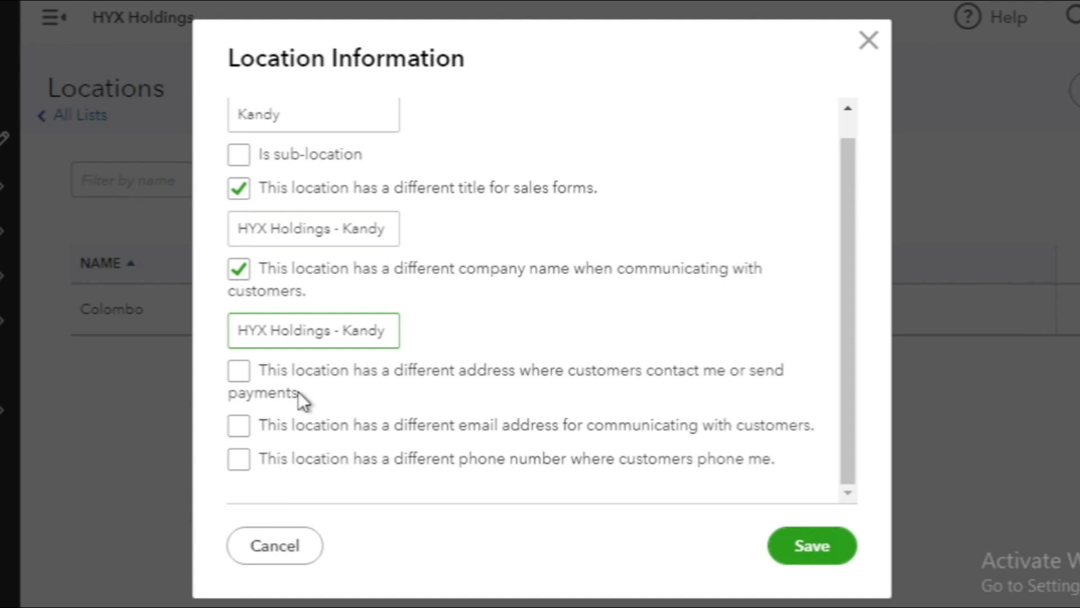
left_click(240, 373)
scroll(243, 379, "down", 3)
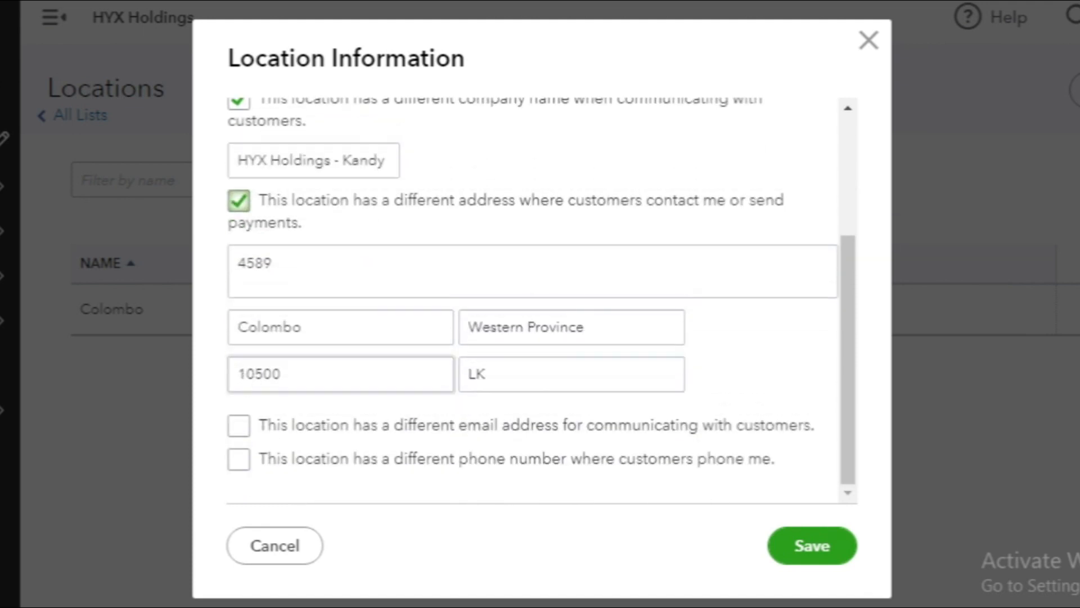
left_click(273, 263)
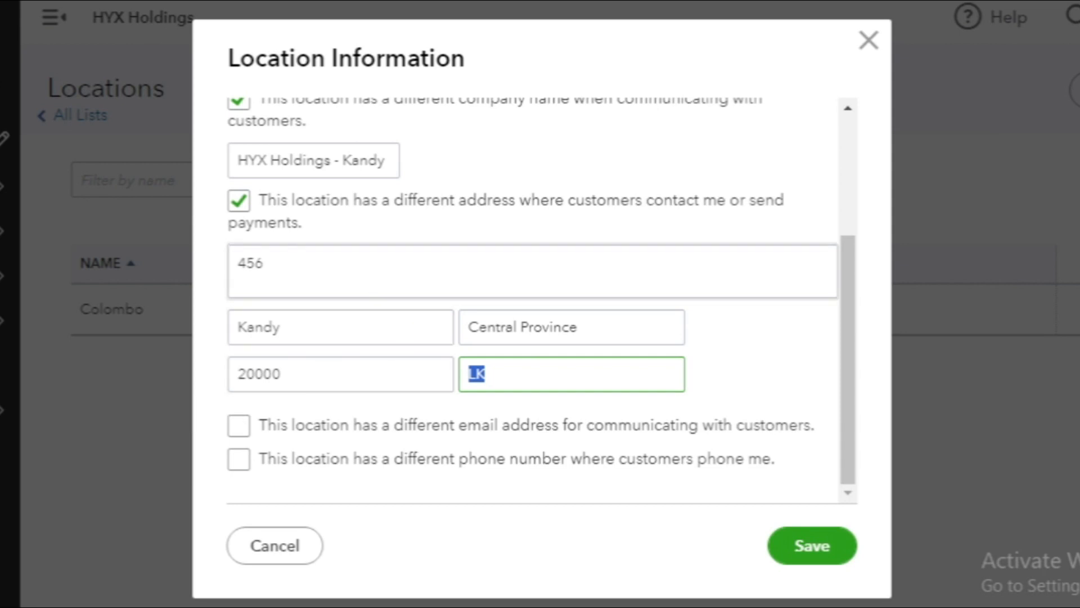
- Enable a different email address and phone number for Kandy, adjust the prefilled contact details, and save the location
left_click(239, 426)
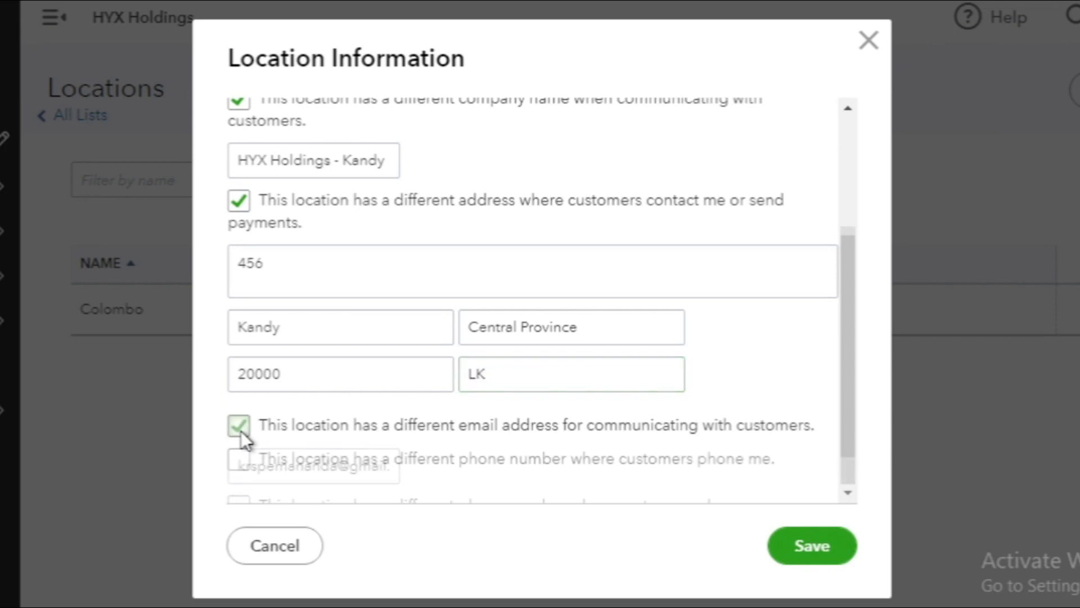
scroll(240, 430, "down", 1)
key("BackSpace")
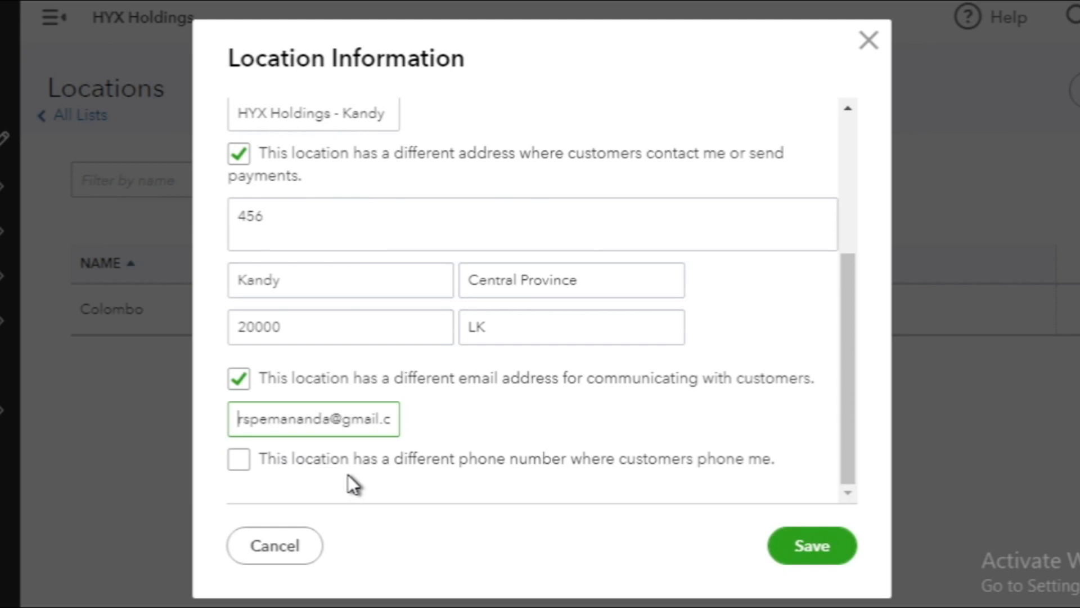
left_click(238, 459)
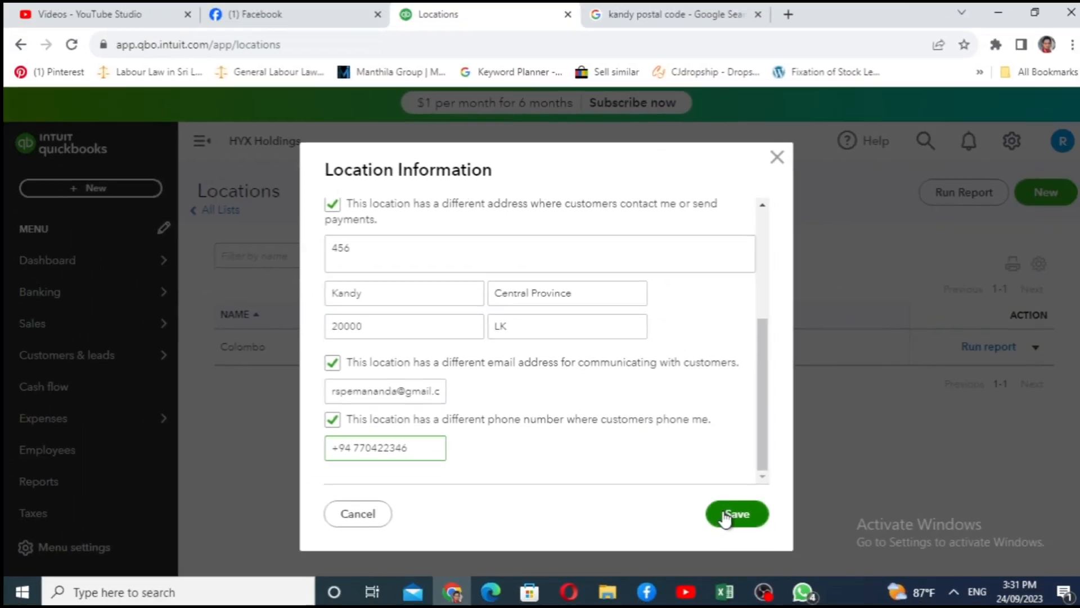
left_click(750, 532)
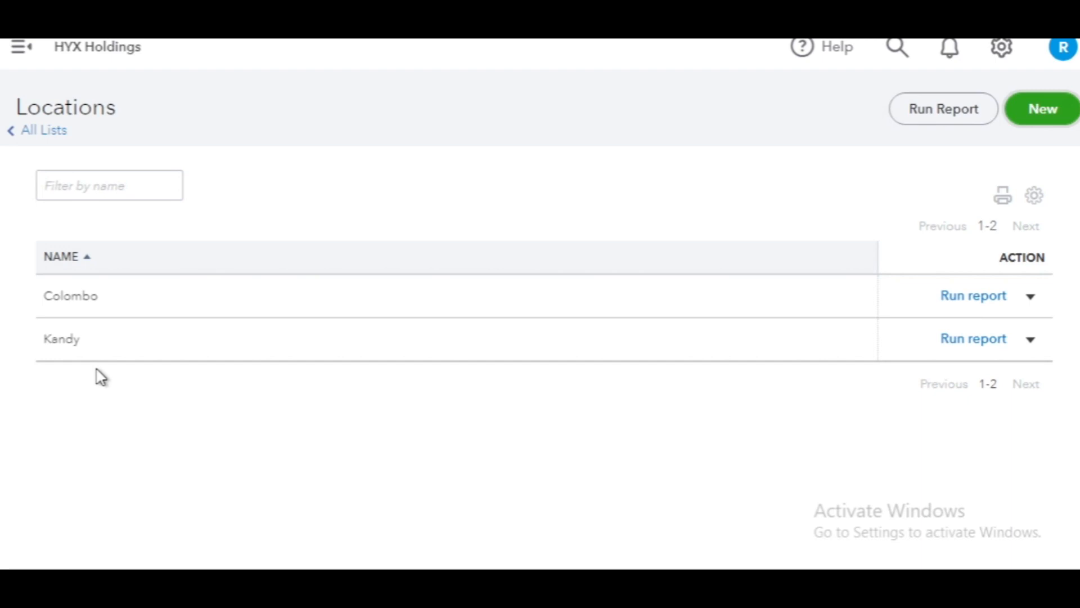
- Create a new invoice for Customer 1
left_click(93, 185)
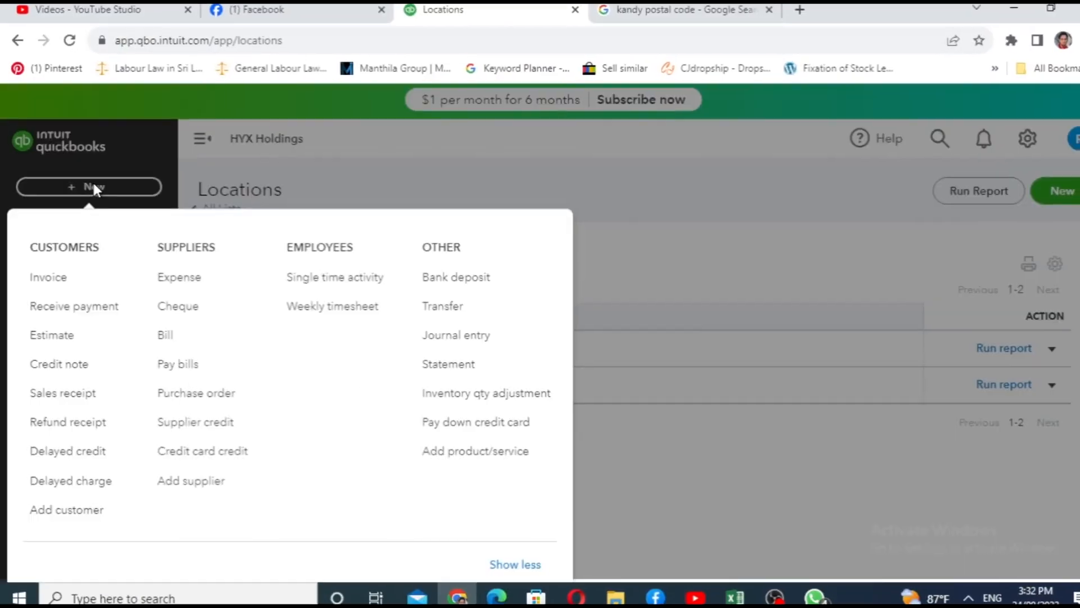
left_click(48, 277)
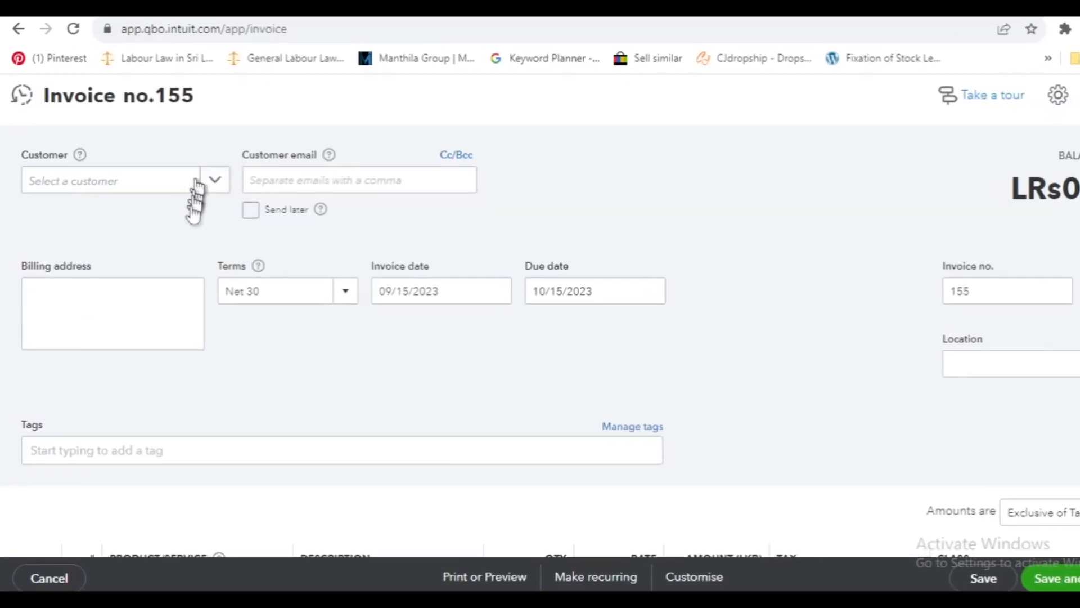
left_click(185, 194)
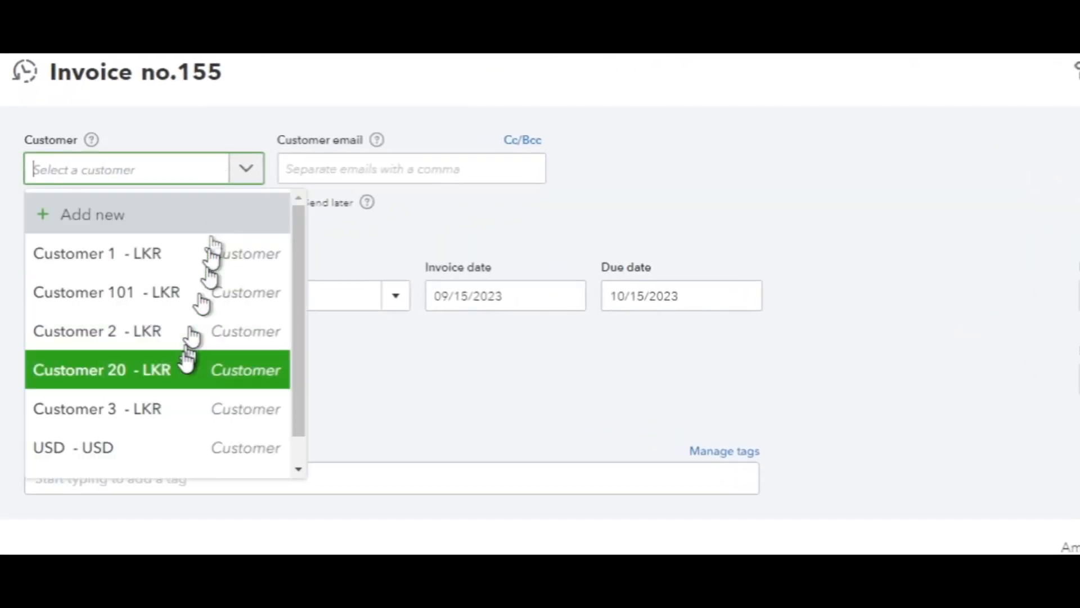
left_click(178, 264)
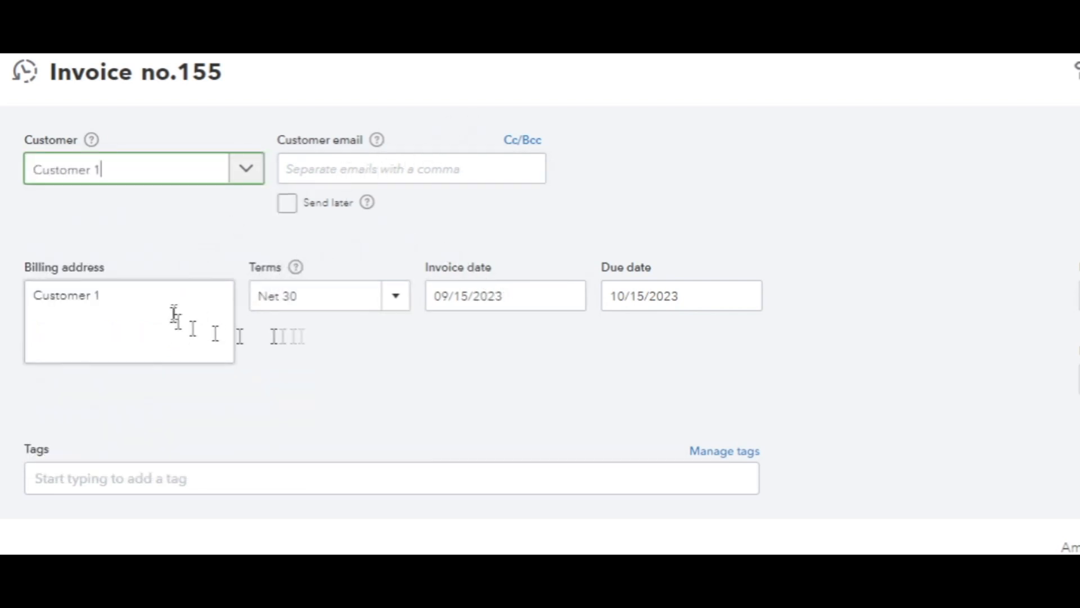
- Assign the invoice to the Colombo location
scroll(20, 143, "down", 2)
scroll(20, 143, "up", 2)
left_click(290, 168)
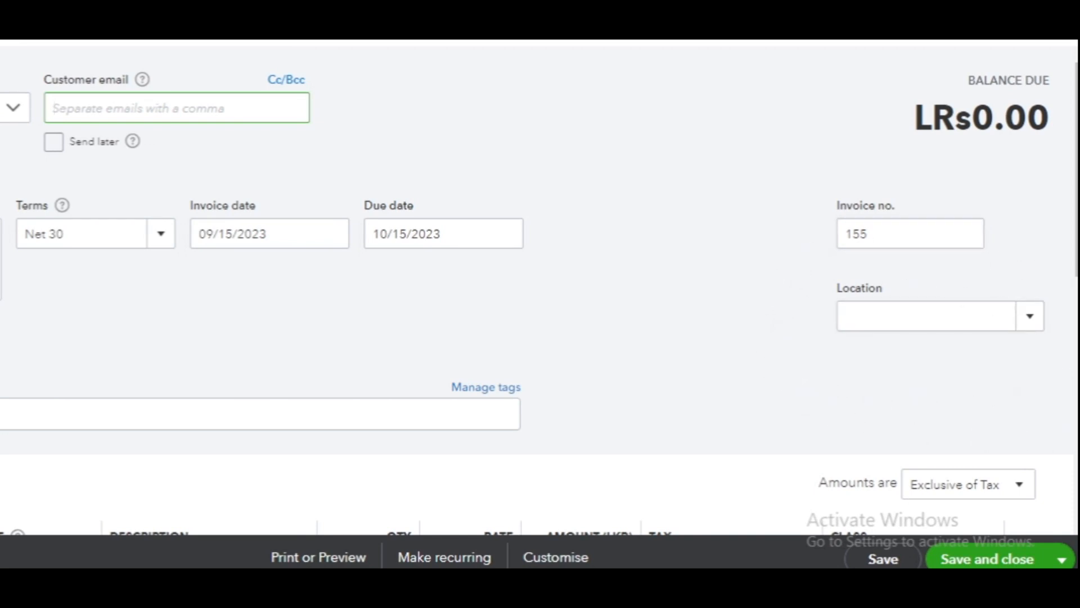
left_click(1032, 319)
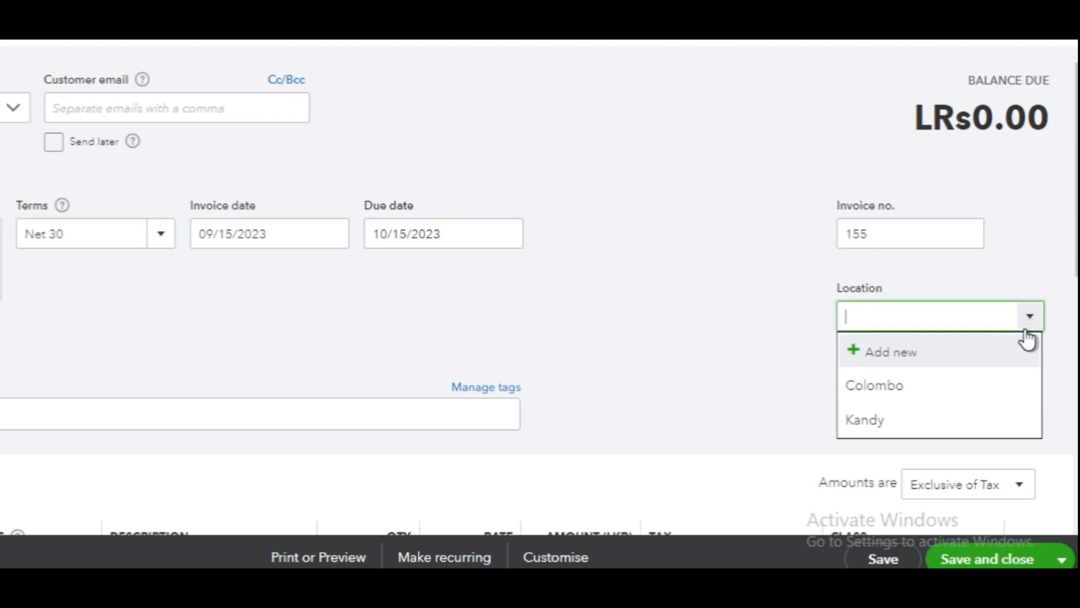
left_click(862, 390)
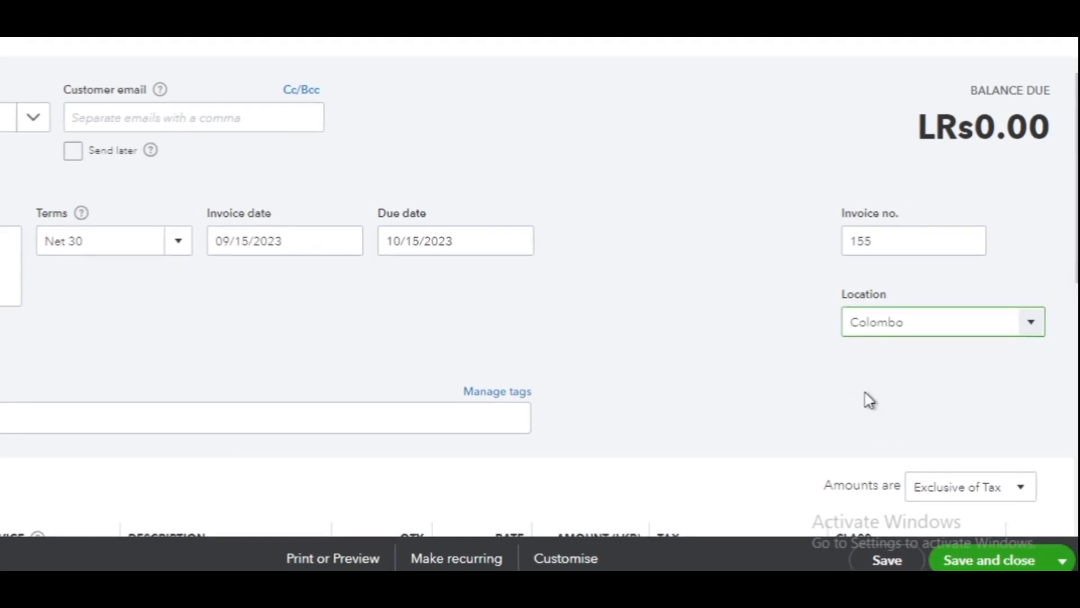
- Add Item 10 as the first invoice line with VAT as the tax and Electrical as the class
scroll(4, 333, "down", 2)
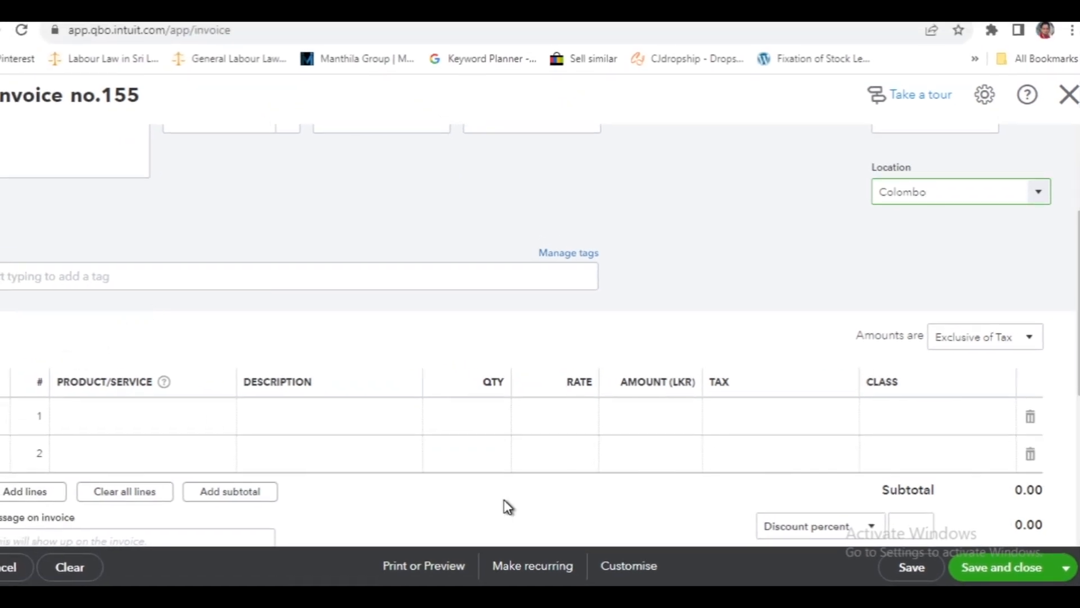
left_click(184, 417)
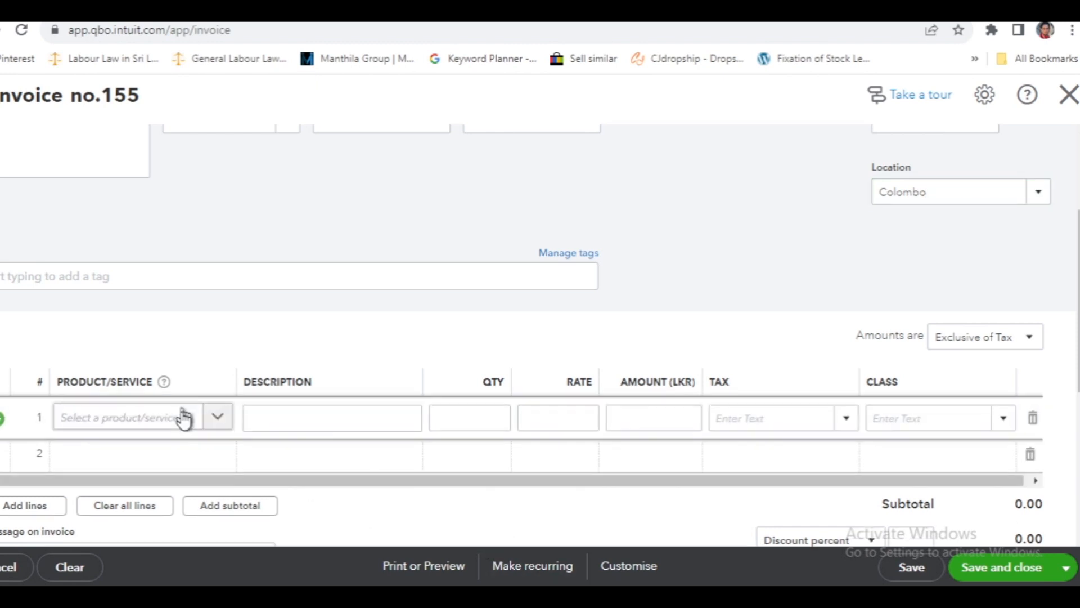
left_click(226, 421)
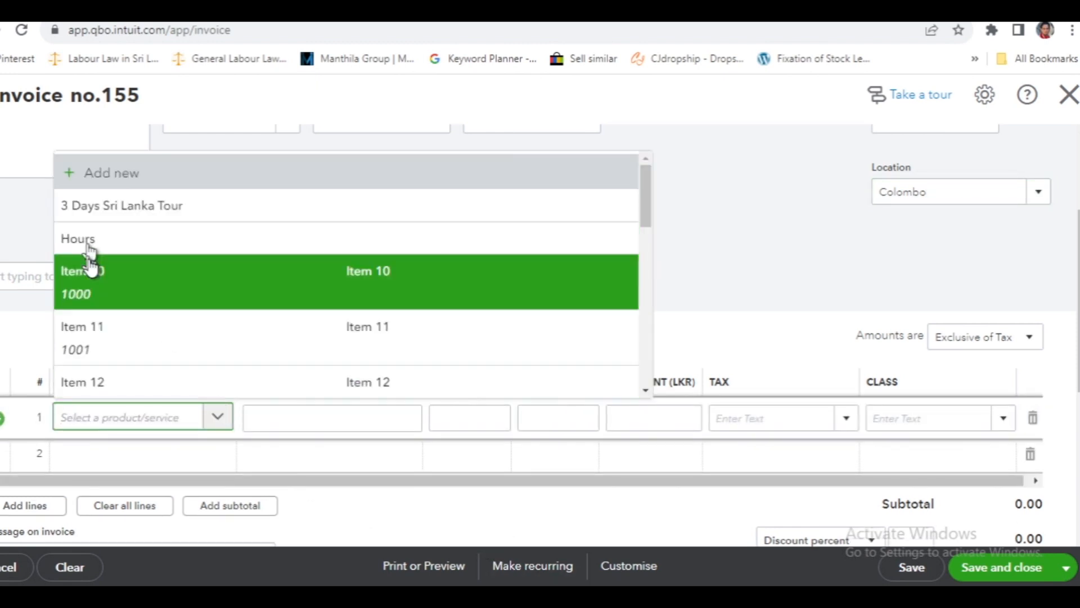
left_click(89, 276)
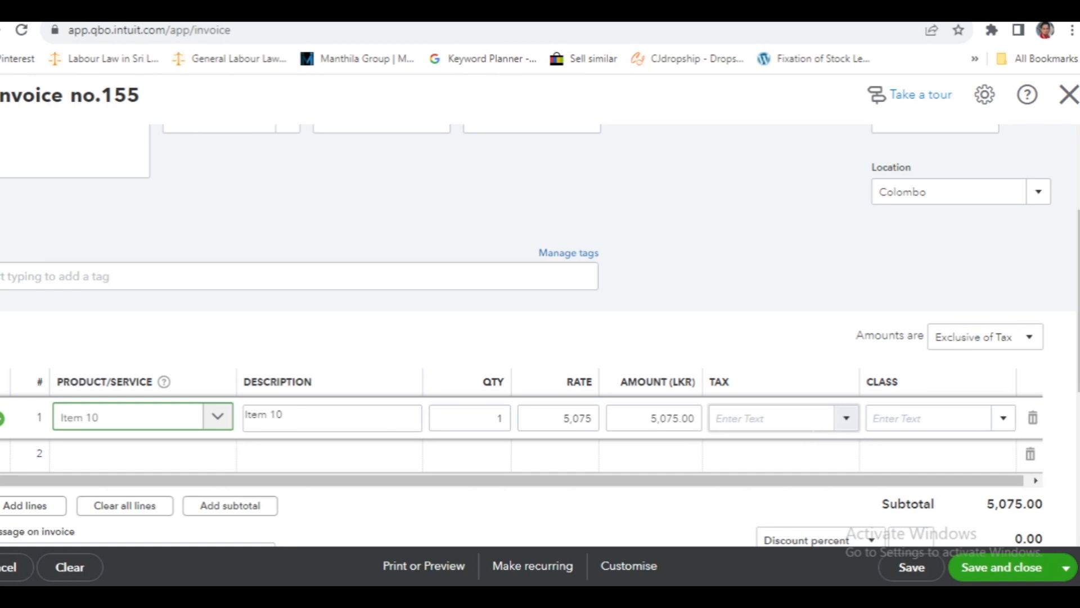
left_click(839, 429)
left_click(746, 451)
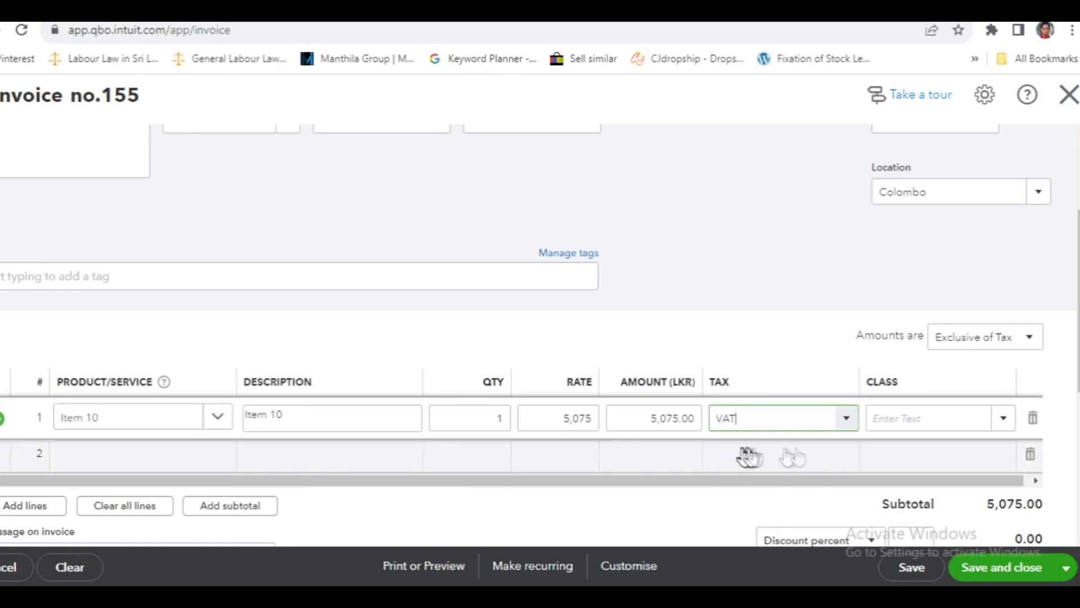
left_click(1005, 419)
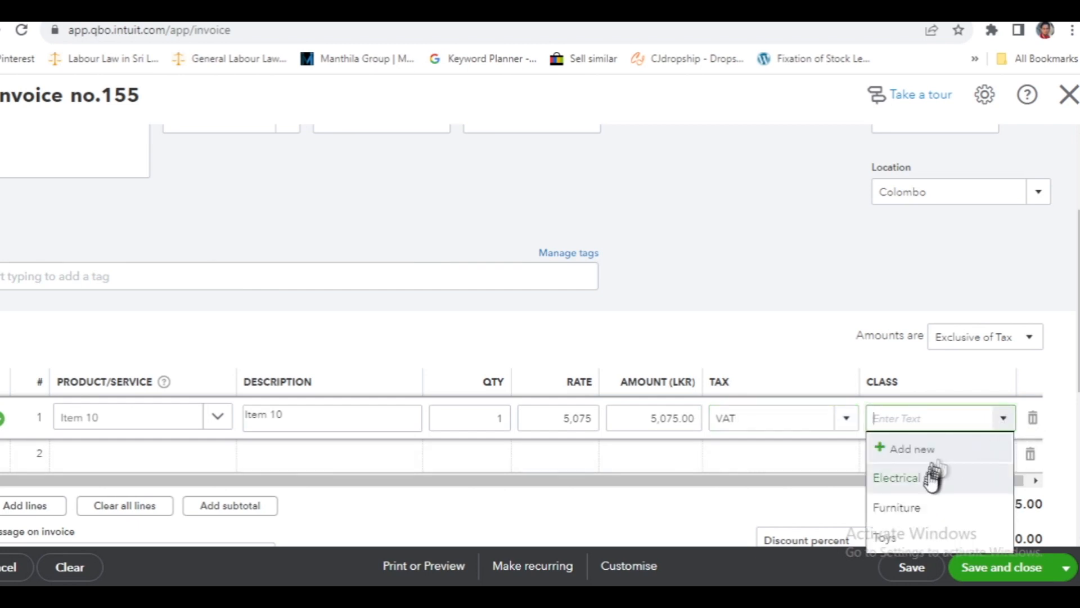
left_click(929, 477)
- Add Item 11 as the second invoice line with VAT as the tax and Furniture as the class
left_click(217, 453)
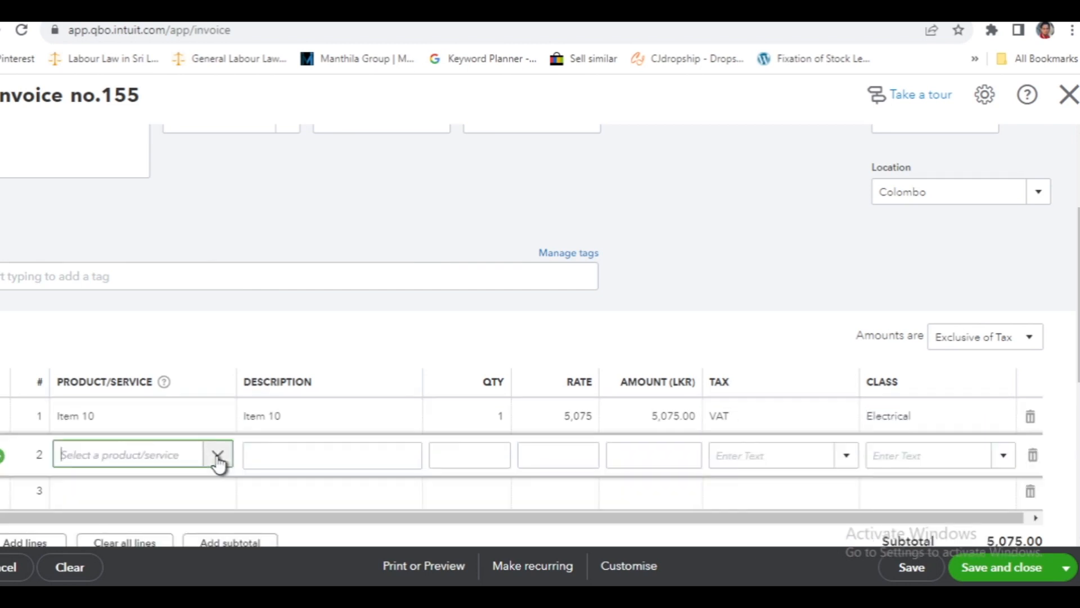
scroll(158, 571, "down", 3)
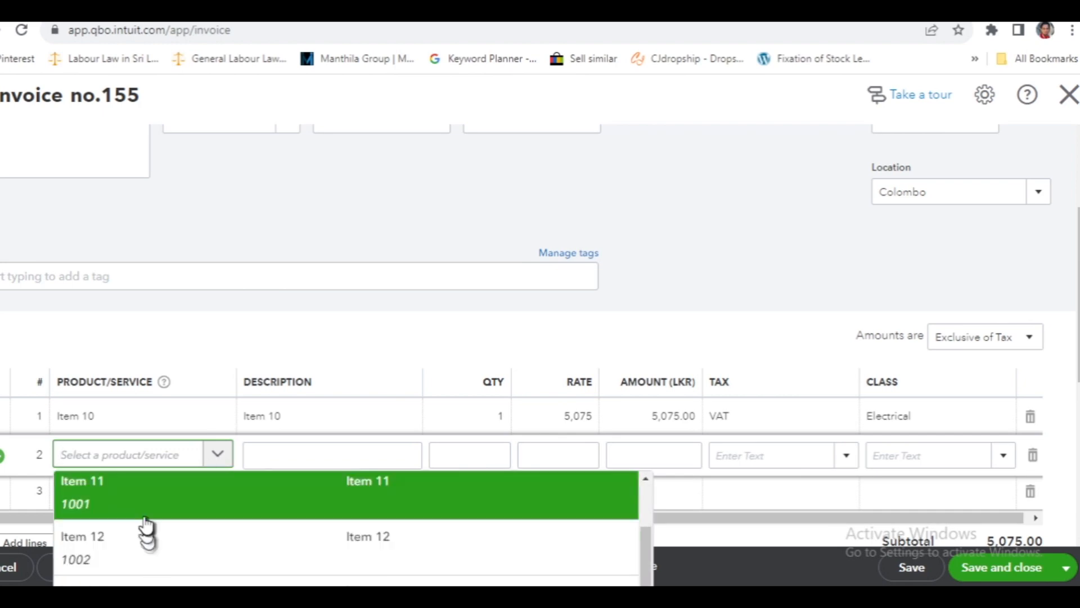
left_click(144, 525)
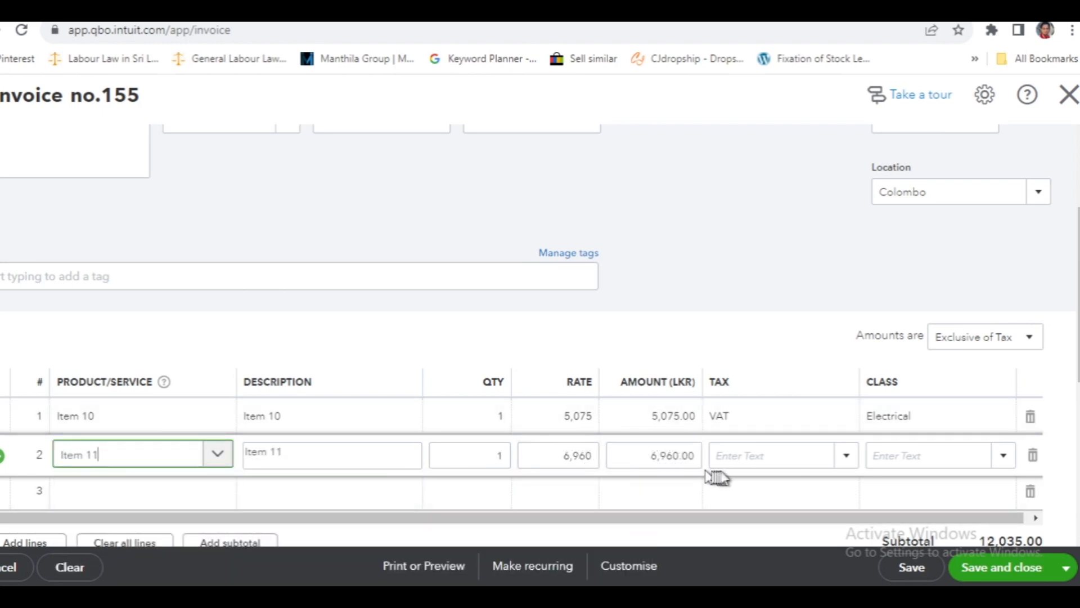
left_click(826, 456)
left_click(847, 457)
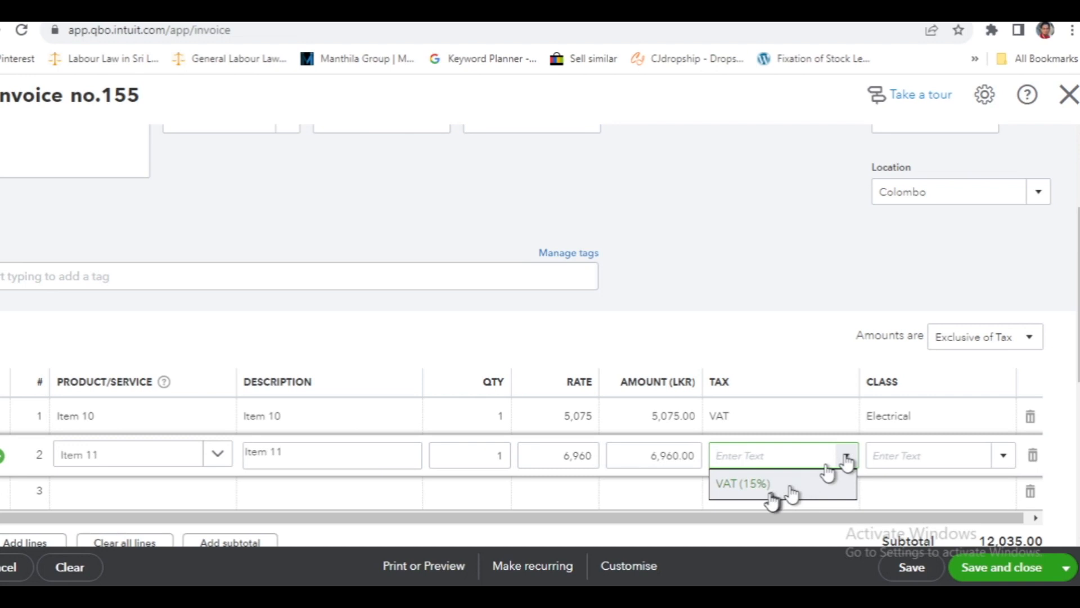
left_click(772, 494)
left_click(1006, 457)
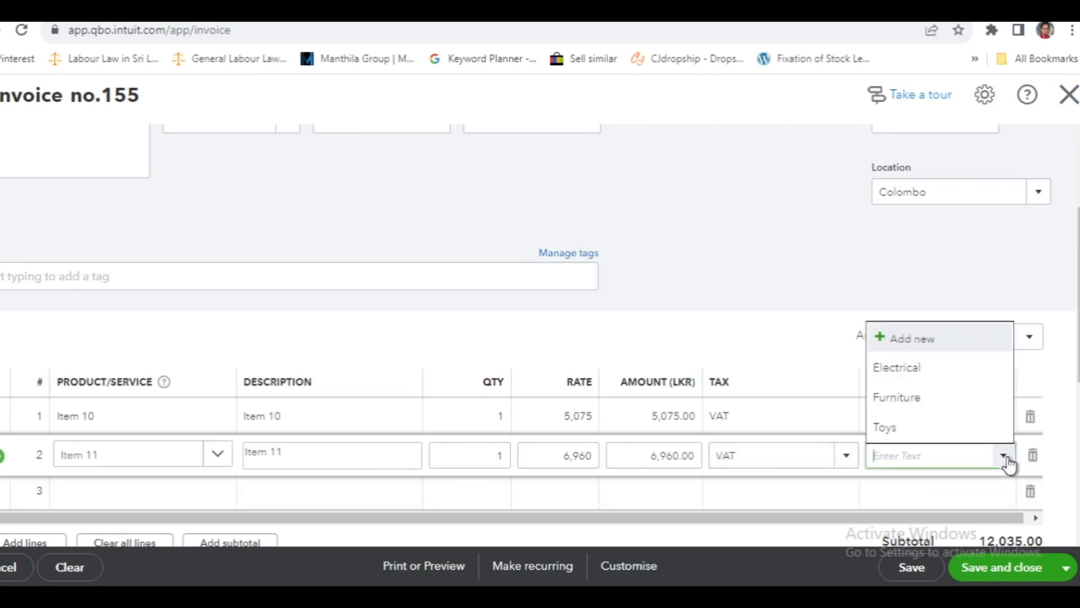
left_click(901, 397)
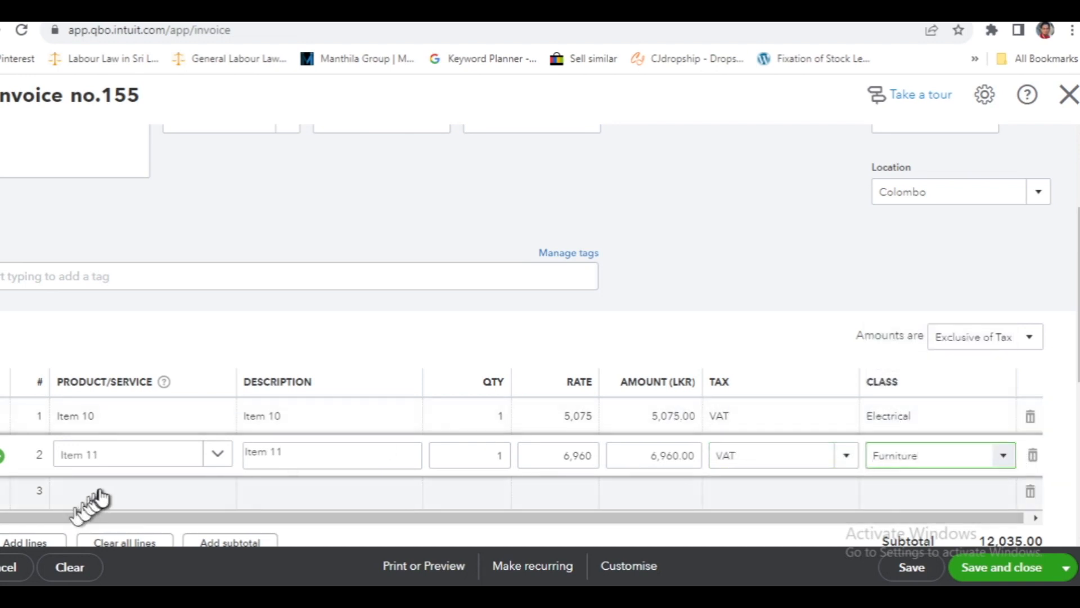
- Add Item 12 as the third invoice line with VAT as the tax and Toys as the class
left_click(180, 493)
left_click(213, 492)
scroll(180, 523, "down", 5)
left_click(180, 573)
left_click(754, 492)
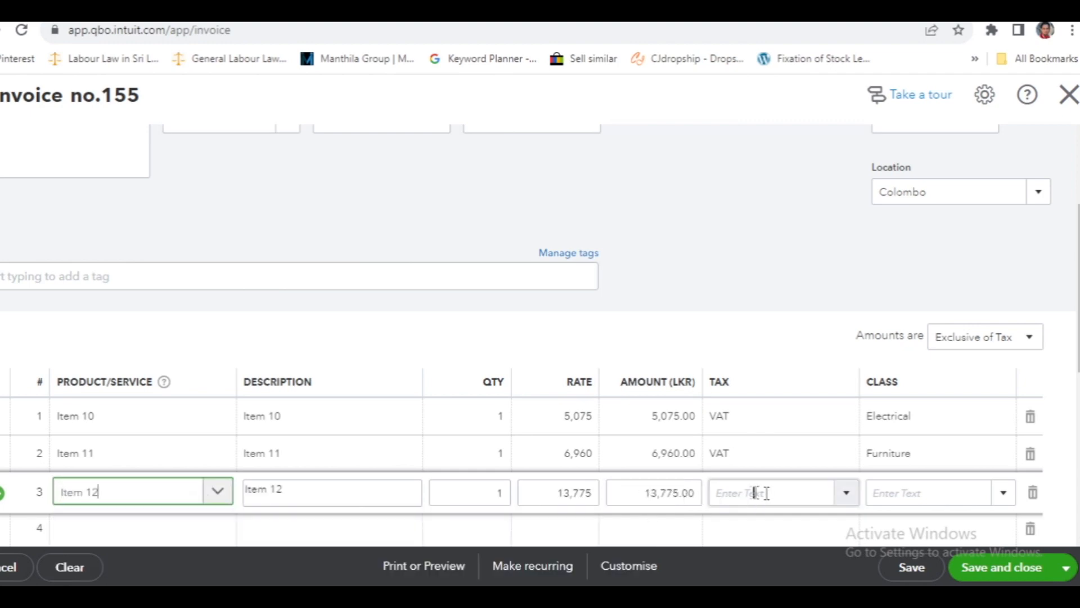
left_click(842, 500)
left_click(743, 521)
scroll(747, 529, "down", 3)
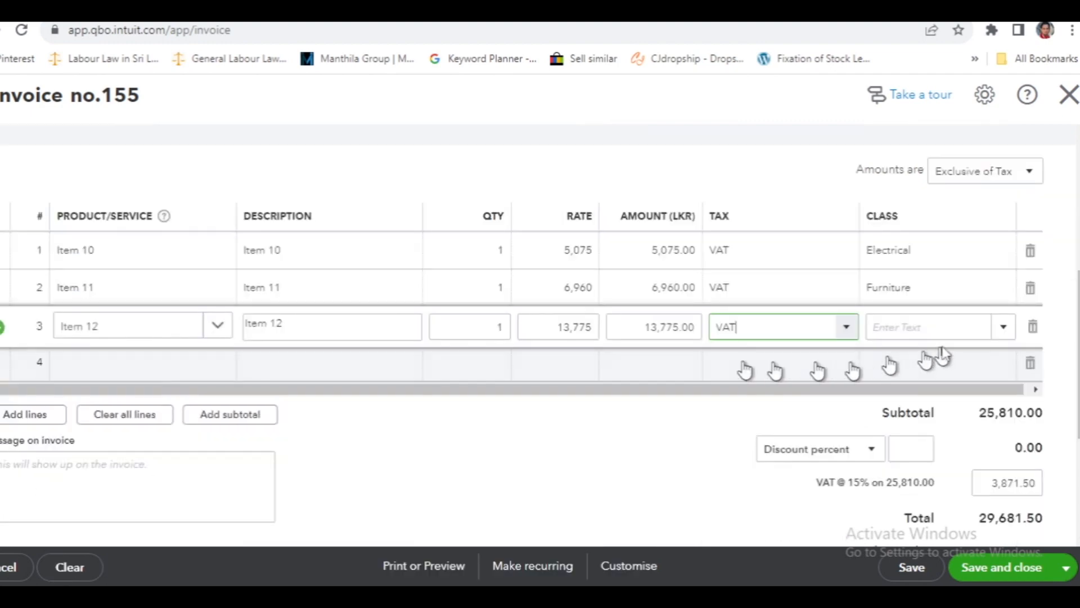
left_click(1004, 328)
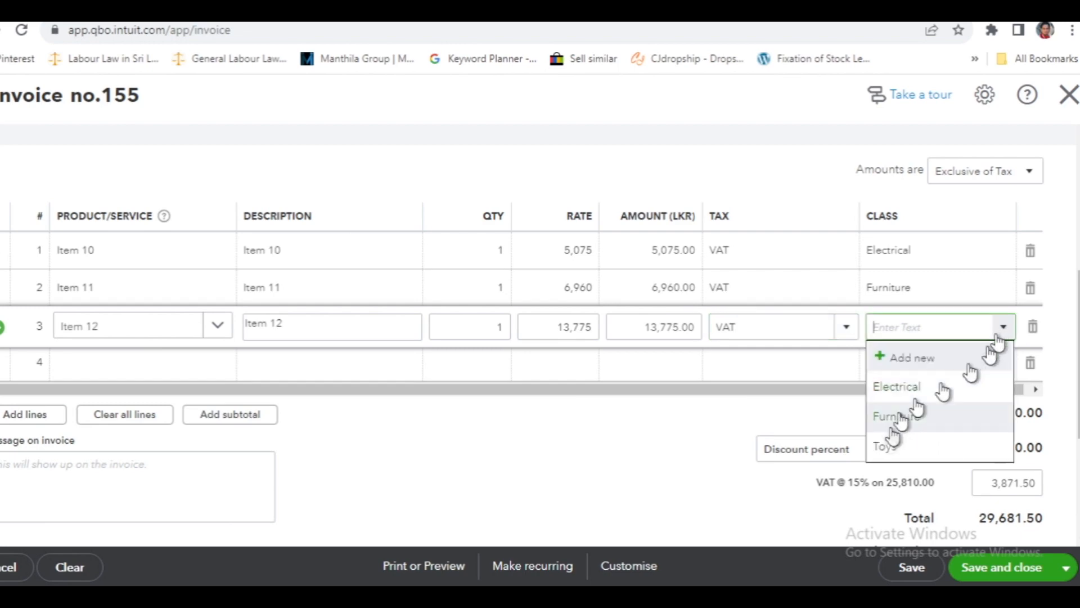
left_click(883, 448)
scroll(923, 282, "up", 5)
scroll(929, 366, "down", 3)
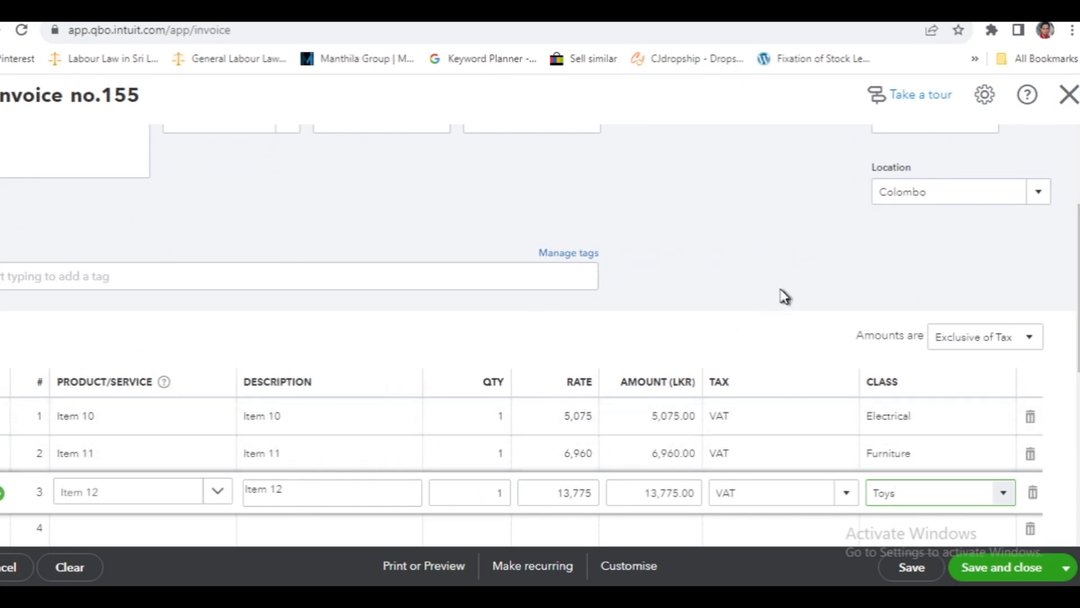
scroll(780, 297, "down", 3)
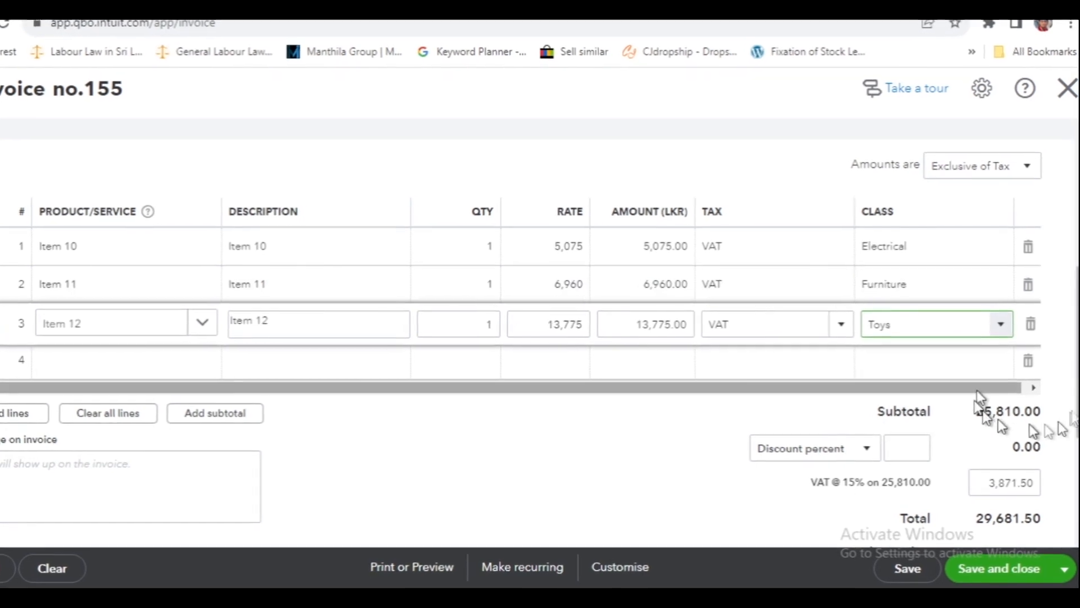
scroll(951, 492, "down", 2)
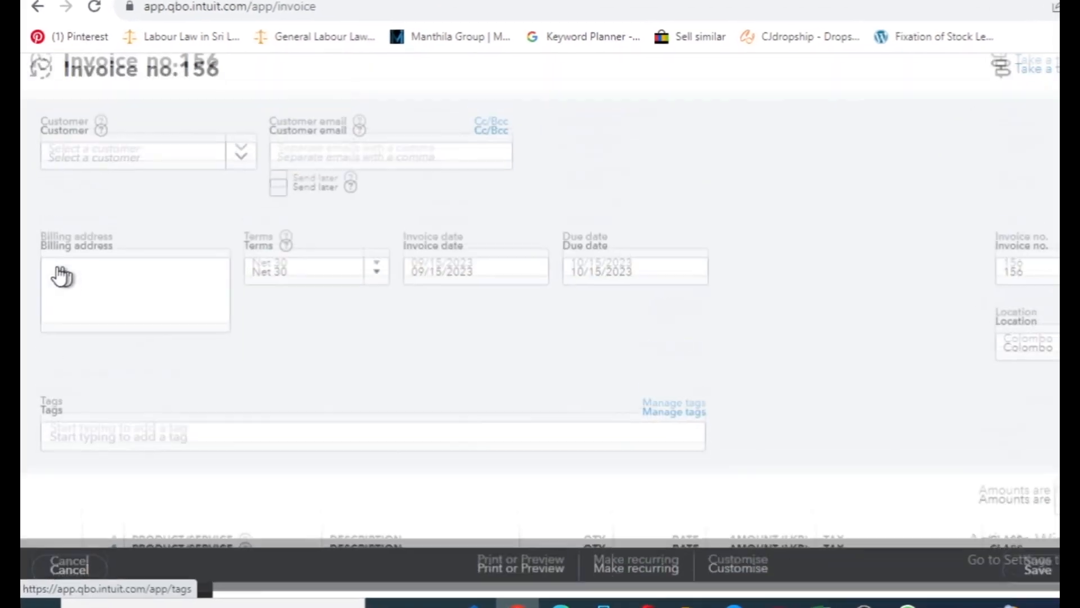
- Set the new invoice's customer to Customer 3 and its location to Kandy
left_click(242, 166)
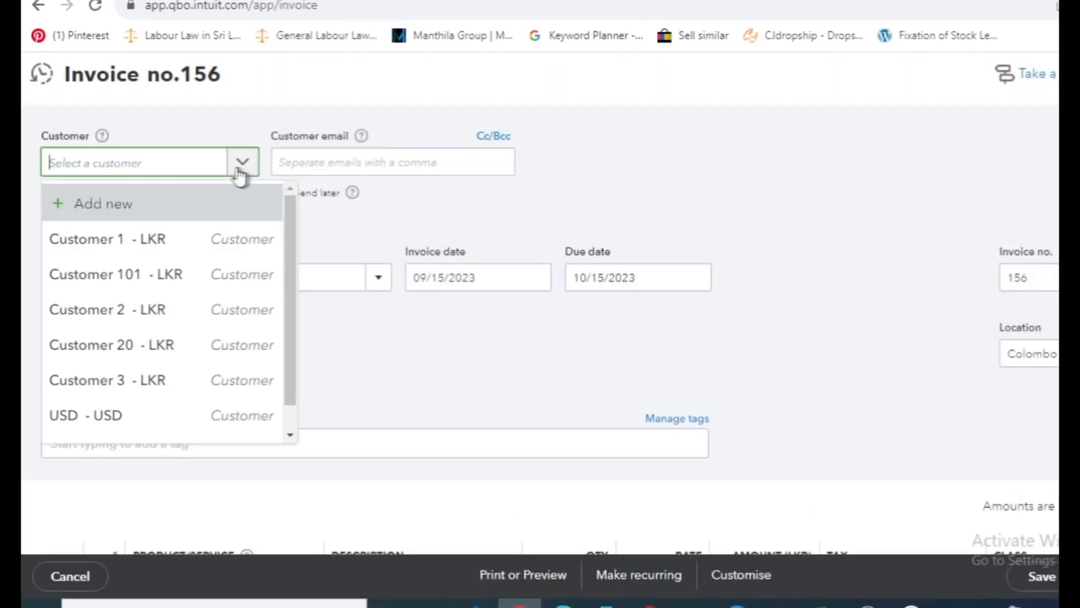
left_click(138, 384)
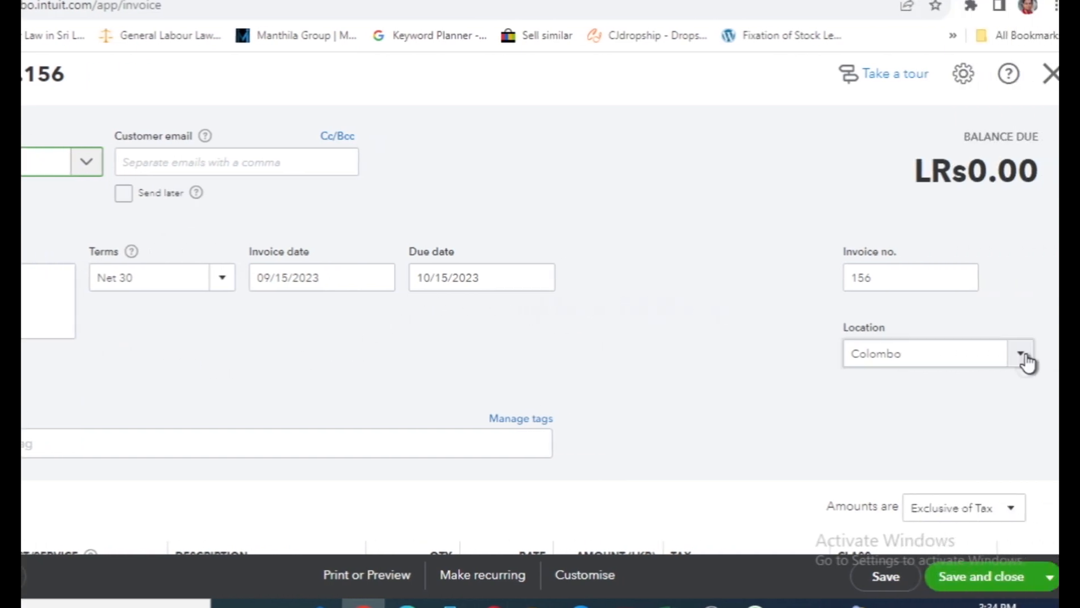
left_click(1022, 355)
- Add Item 10, Item 11 and Item 12 as the first three lines of the Customer 3 invoice
scroll(476, 152, "down", 5)
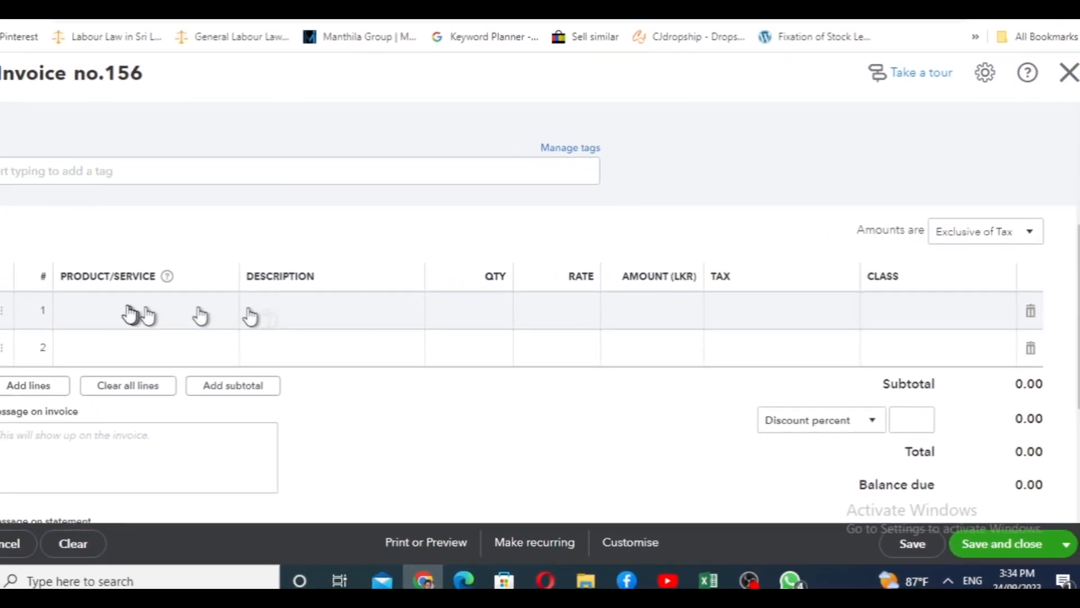
left_click(140, 311)
left_click(223, 311)
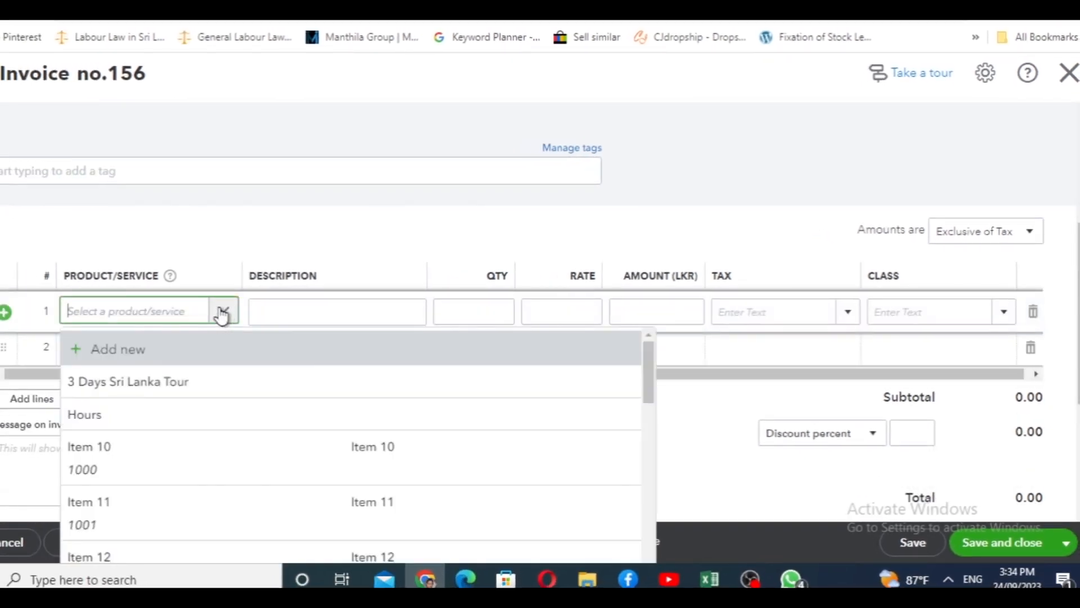
left_click(184, 475)
left_click(222, 351)
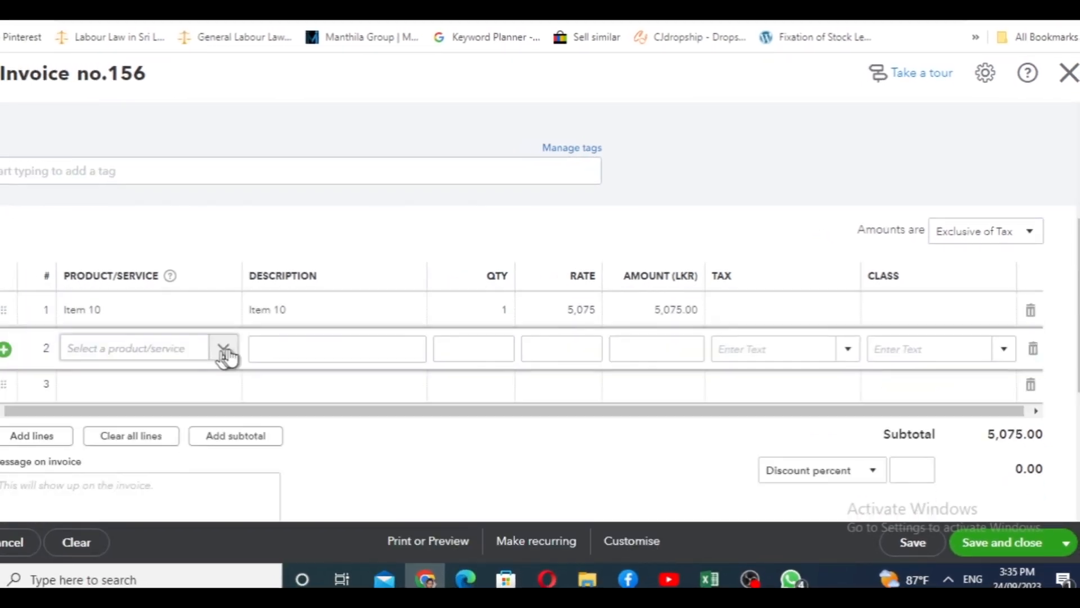
left_click(223, 349)
left_click(138, 281)
left_click(222, 386)
left_click(222, 385)
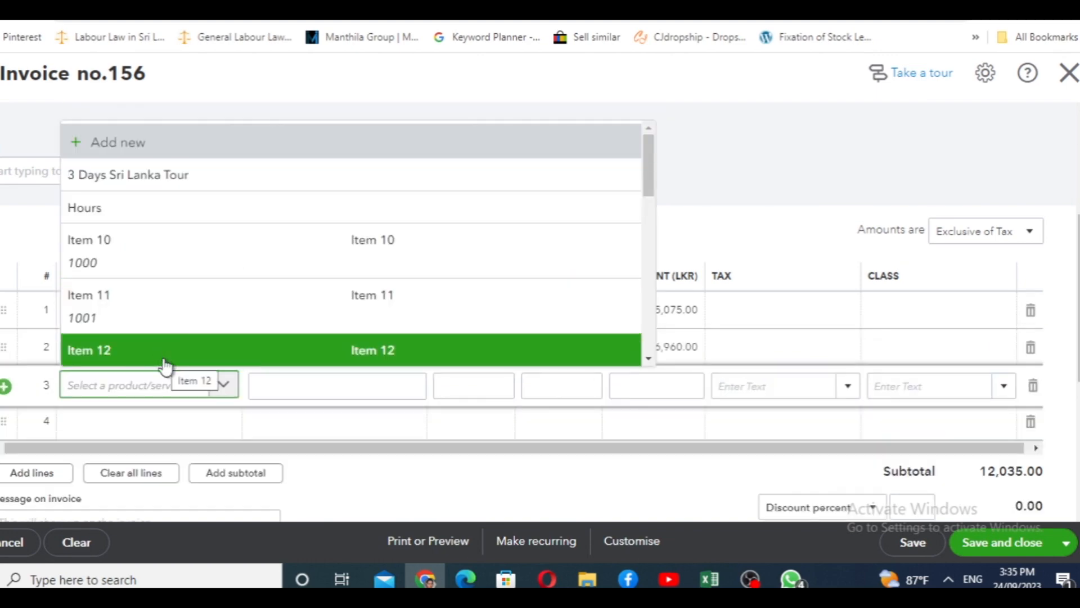
left_click(163, 362)
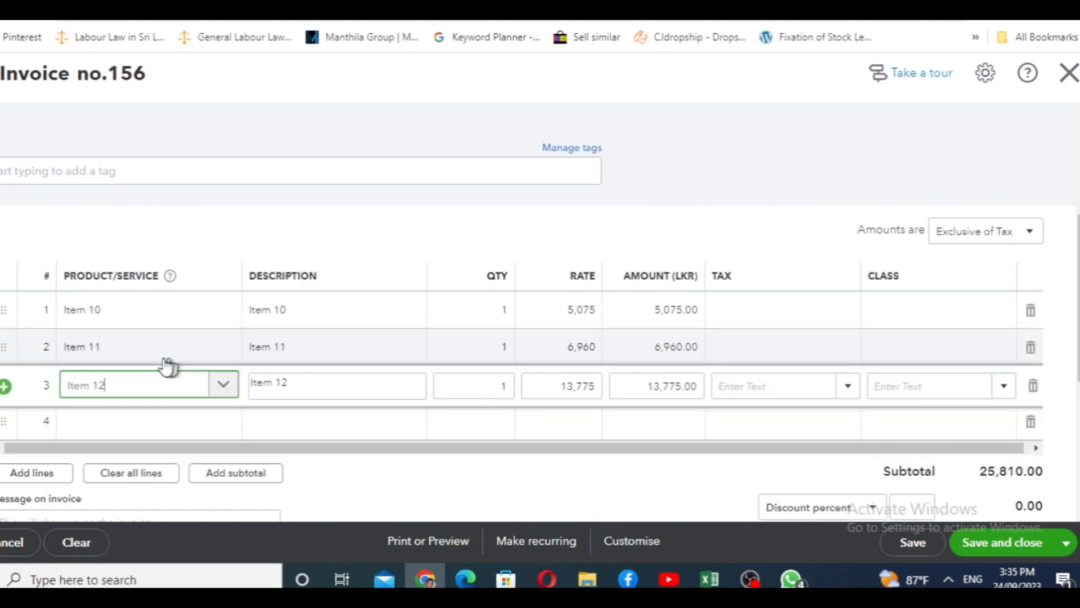
- Apply VAT (15%) as the tax on all three lines of the Customer 3 invoice
left_click(786, 315)
left_click(847, 312)
left_click(810, 340)
left_click(799, 386)
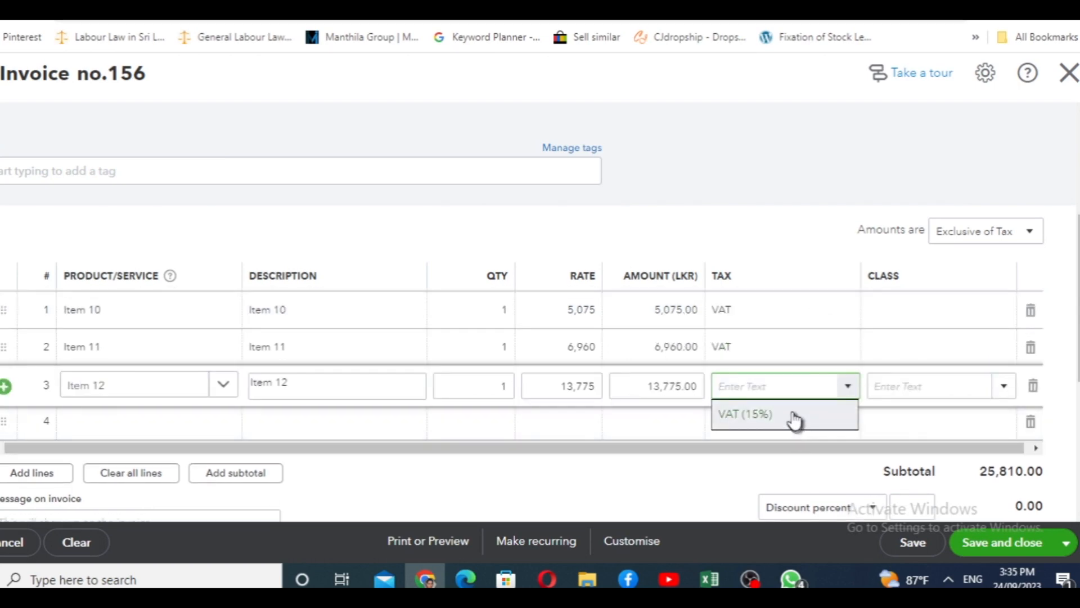
left_click(795, 419)
- Assign the class Electrical to Item 10, Furniture to Item 11 and Toys to Item 12
left_click(982, 315)
left_click(1004, 318)
left_click(959, 374)
left_click(1001, 355)
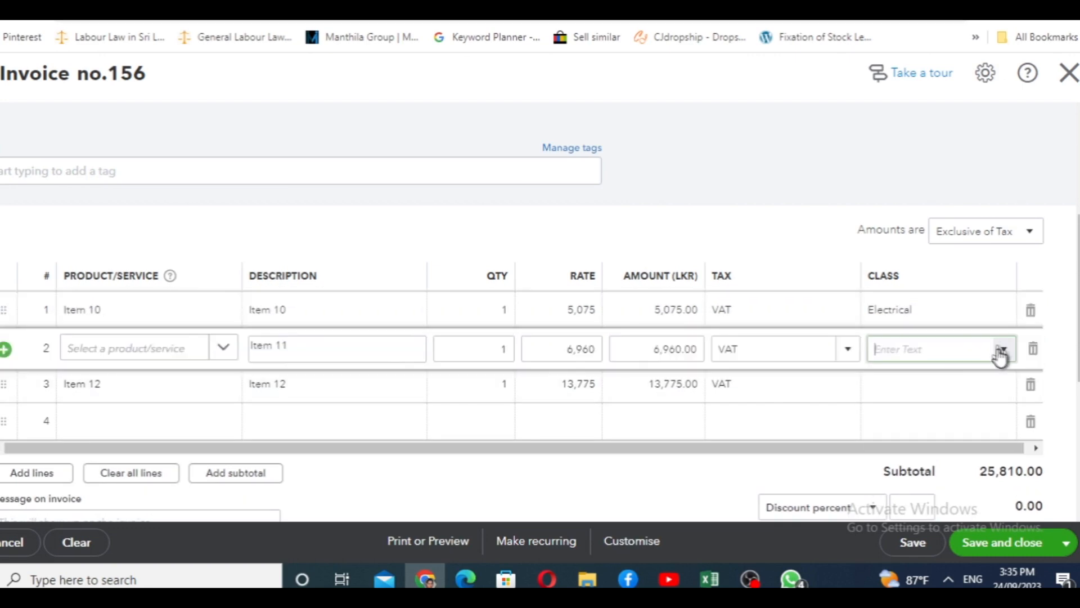
left_click(1003, 356)
left_click(928, 437)
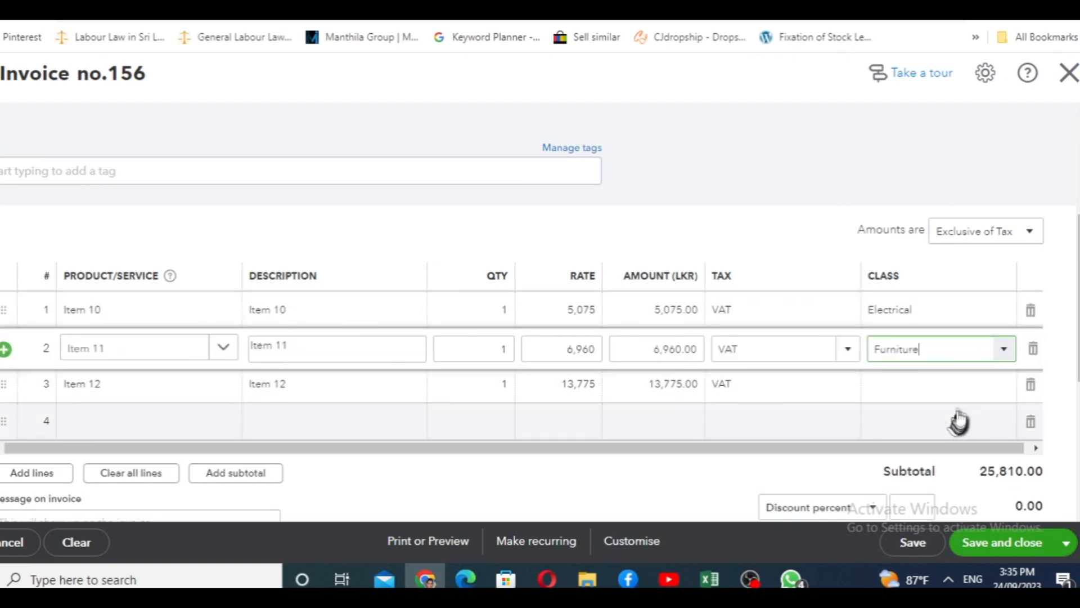
left_click(960, 403)
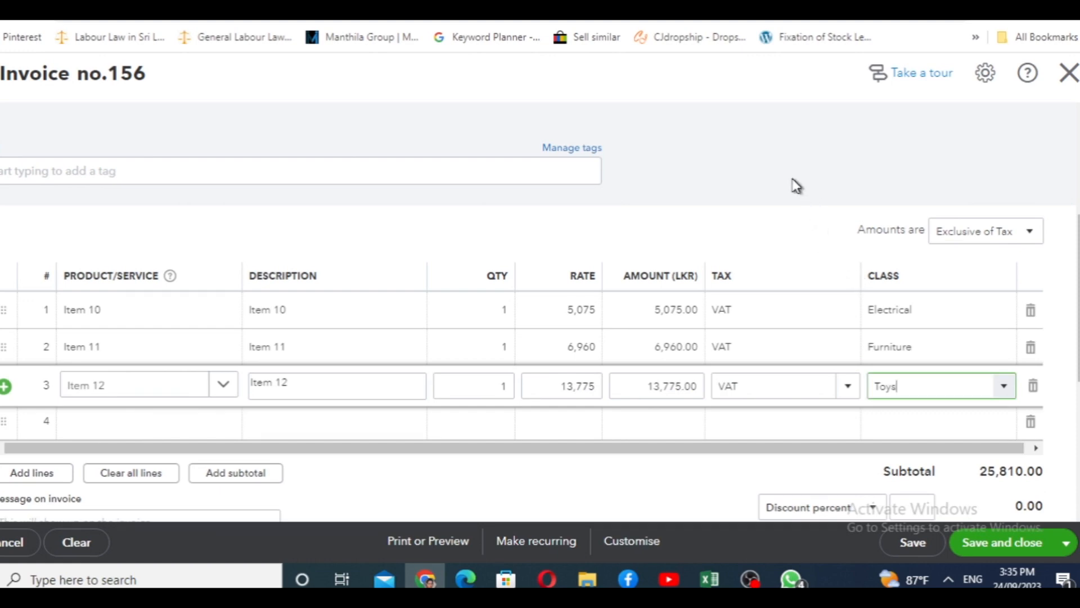
scroll(796, 185, "up", 4)
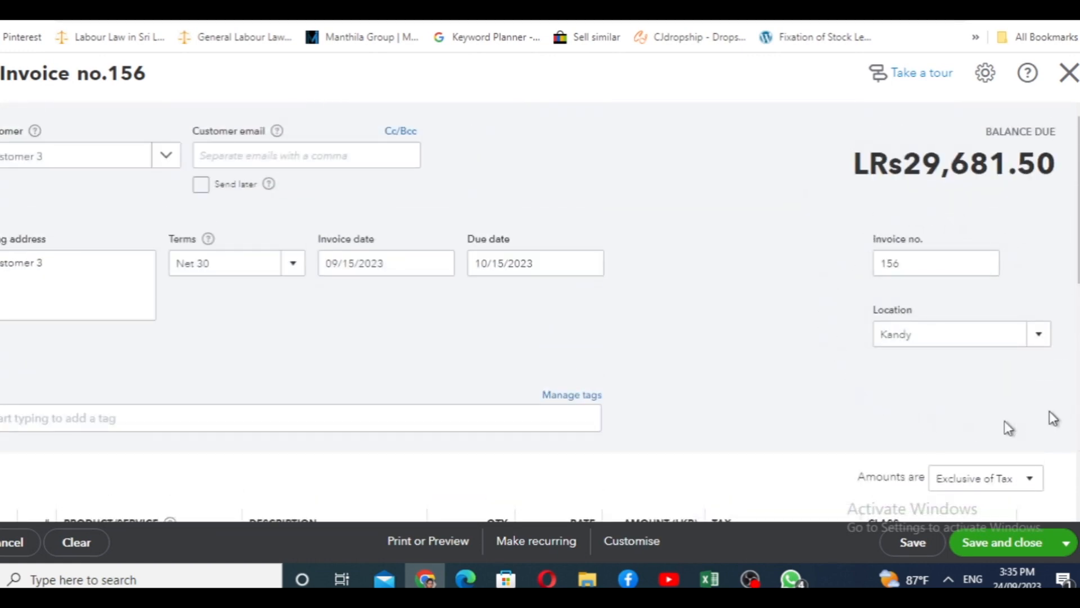
scroll(718, 225, "down", 10)
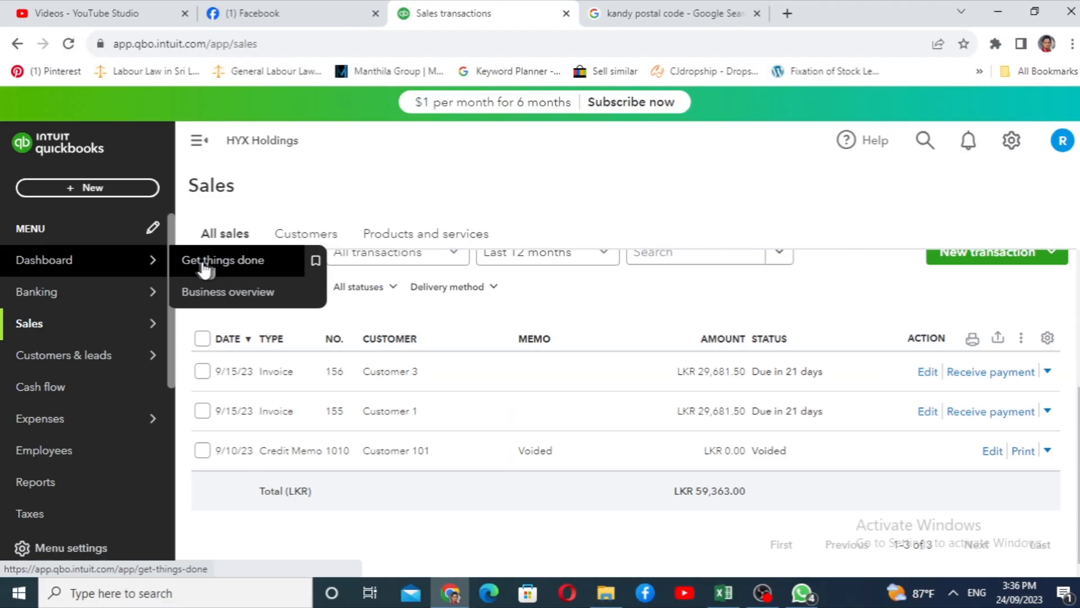
- Open the Profit and Loss by Location report from the standard reports
left_click(205, 265)
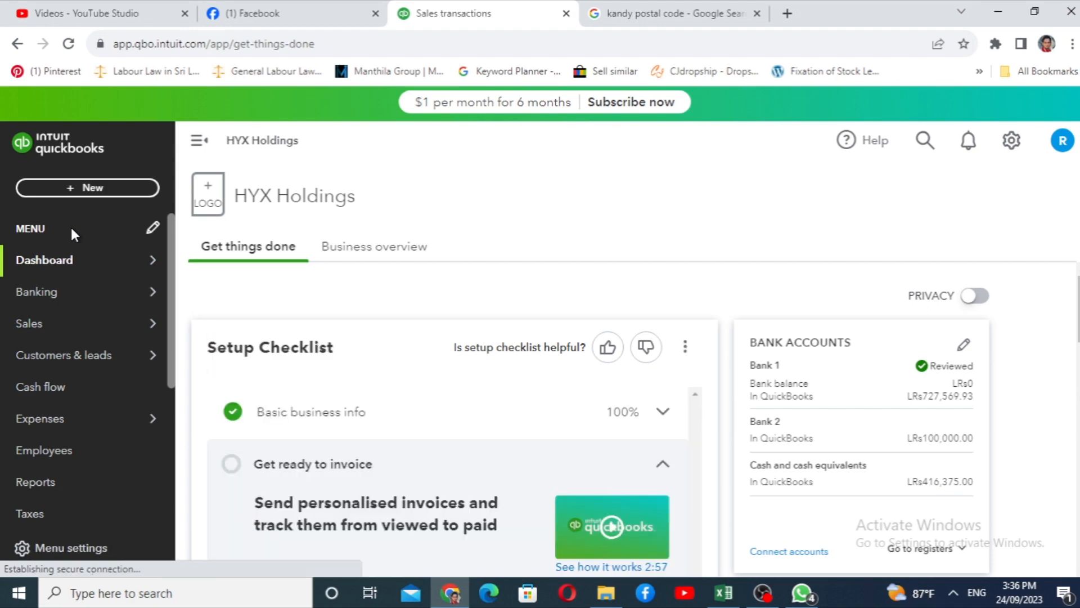
scroll(70, 225, "down", 4)
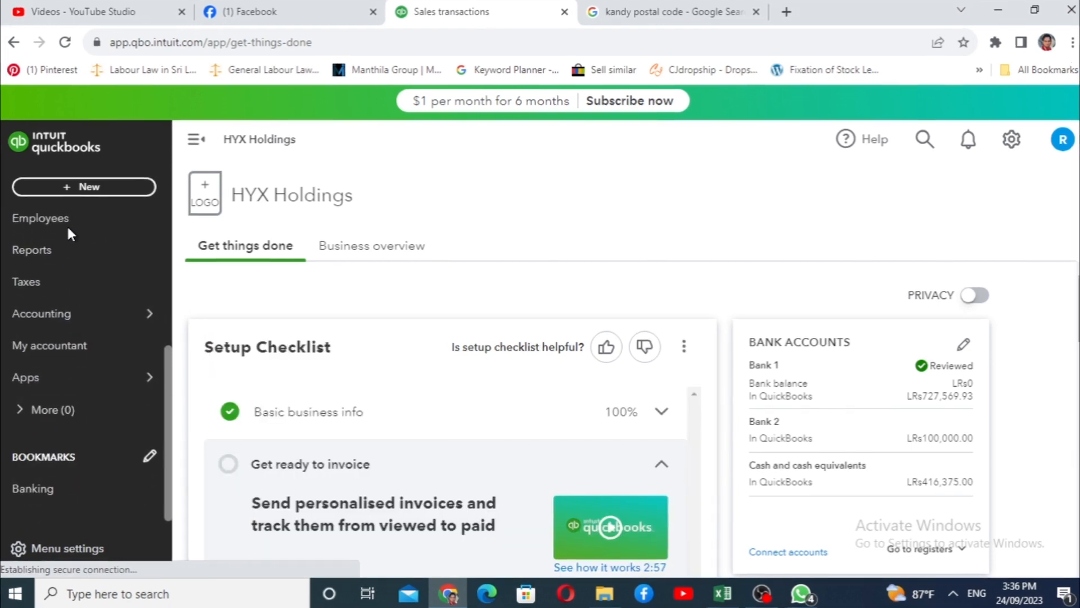
left_click(51, 256)
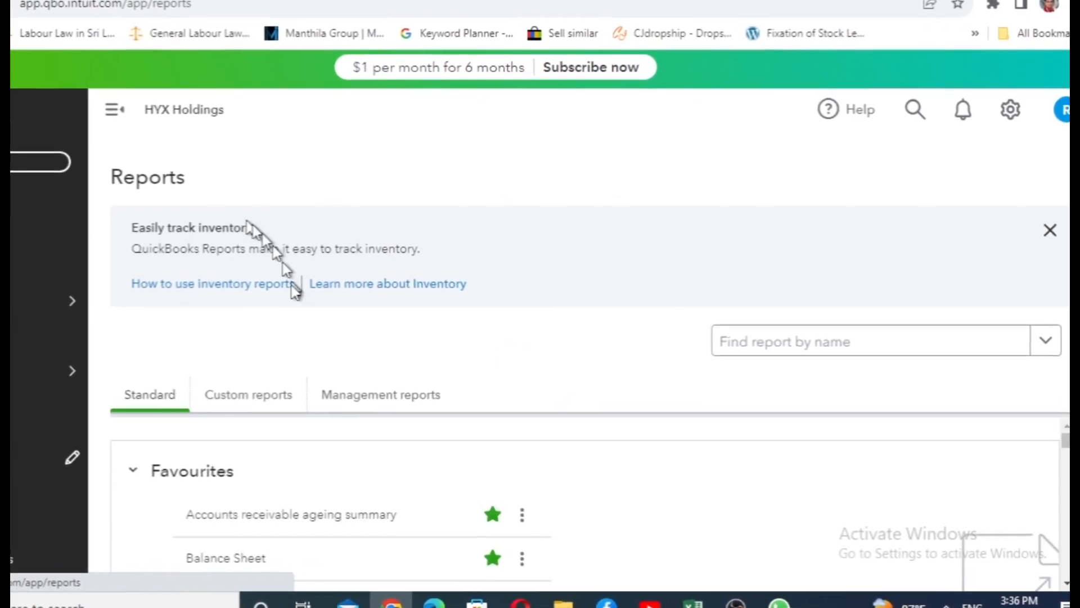
scroll(224, 507, "down", 5)
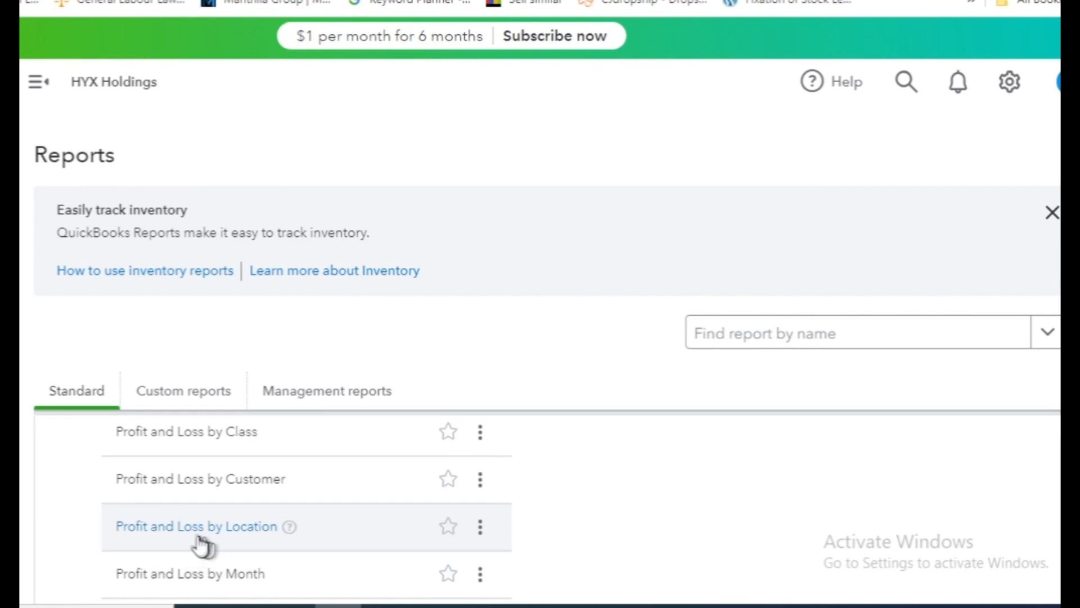
left_click(198, 527)
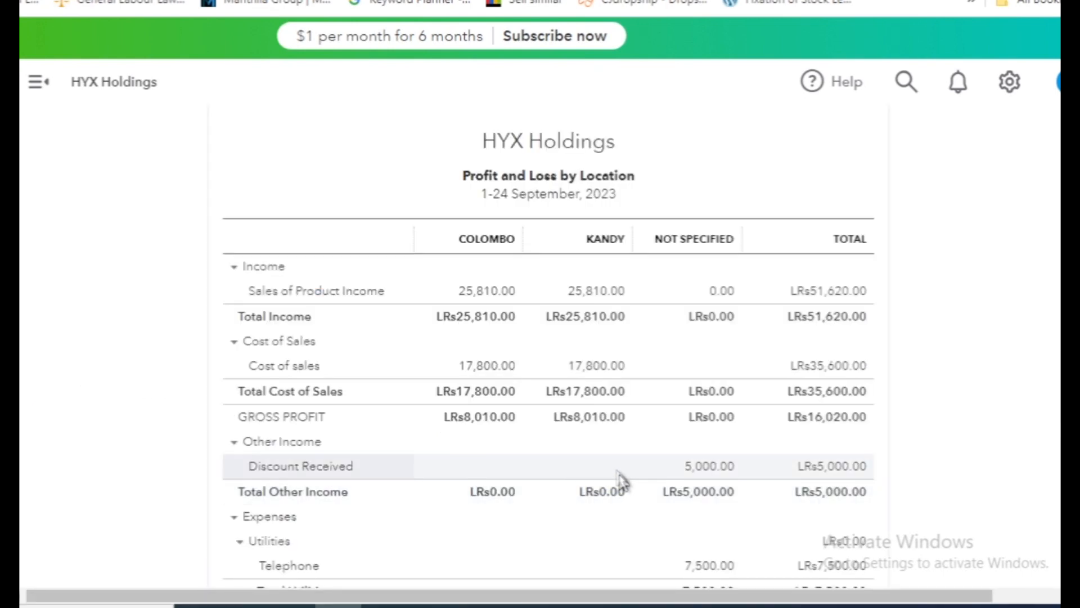
- Examine the report's income, cost of sales, gross profit and expenses for Colombo, Kandy and unspecified locations
scroll(415, 380, "up", 3)
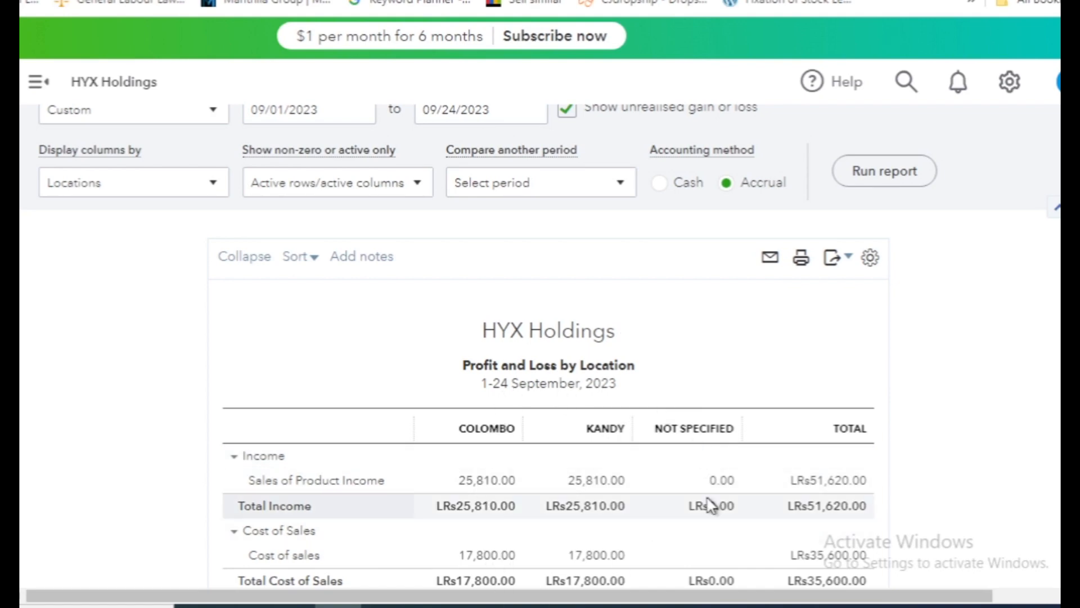
scroll(703, 490, "down", 10)
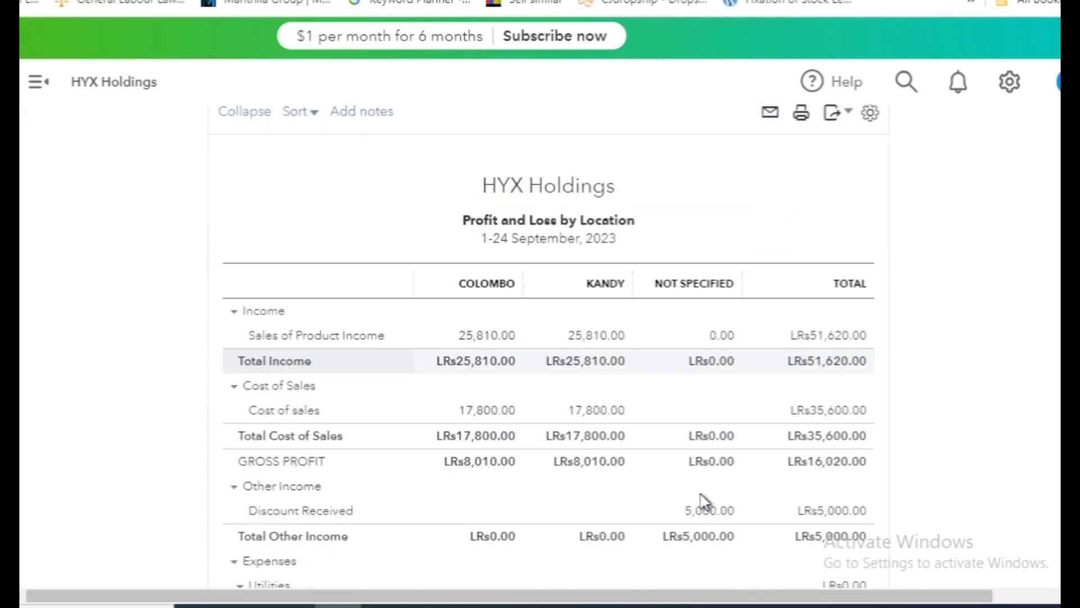
scroll(700, 478, "up", 10)
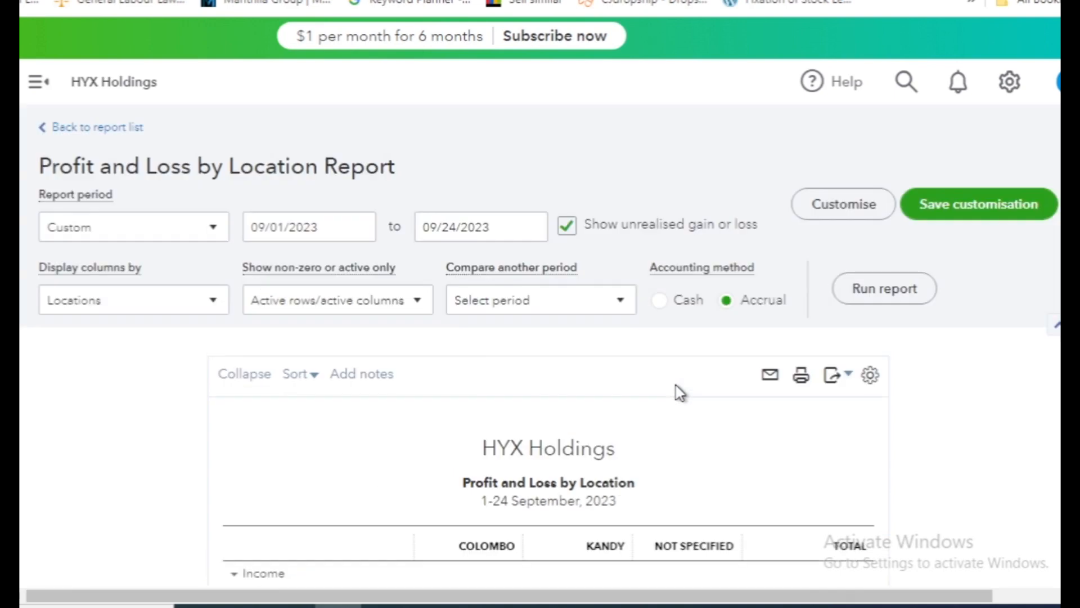
scroll(682, 419, "down", 3)
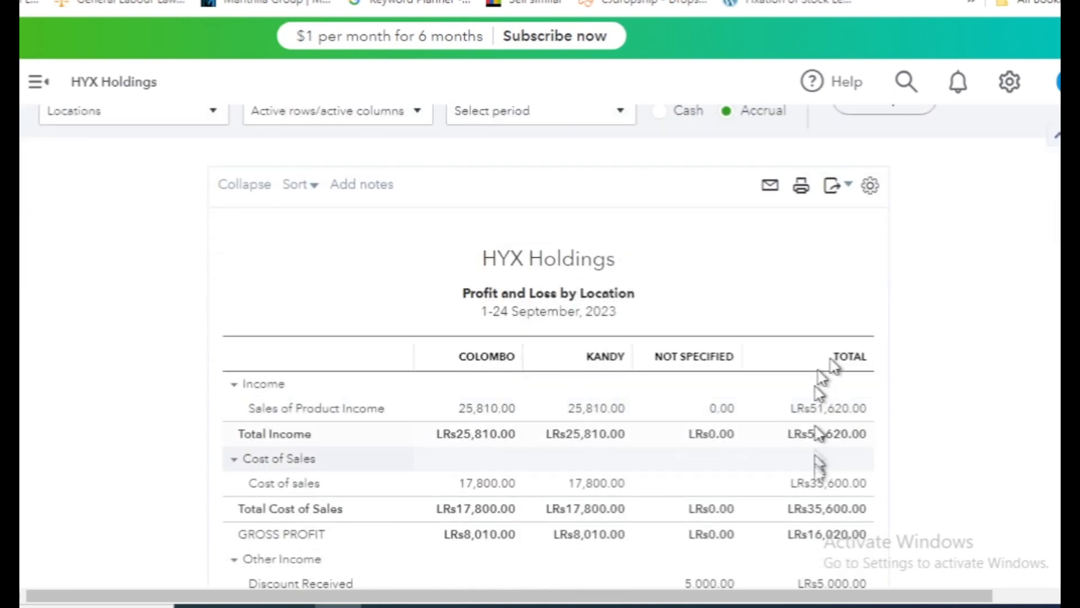
scroll(816, 468, "down", 1)
scroll(816, 468, "down", 1)
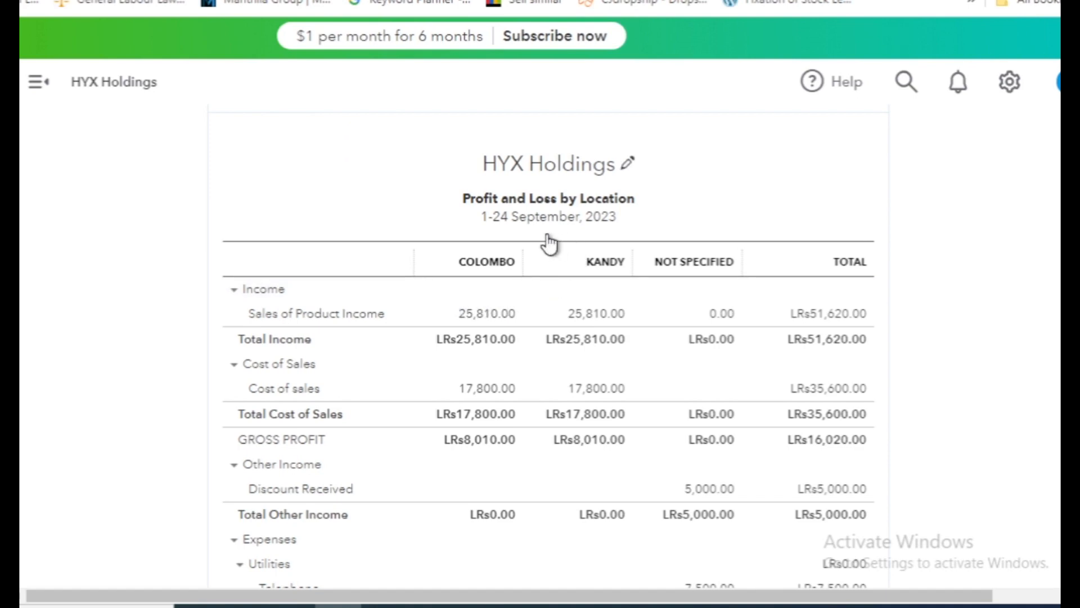
scroll(684, 287, "down", 6)
scroll(683, 284, "up", 8)
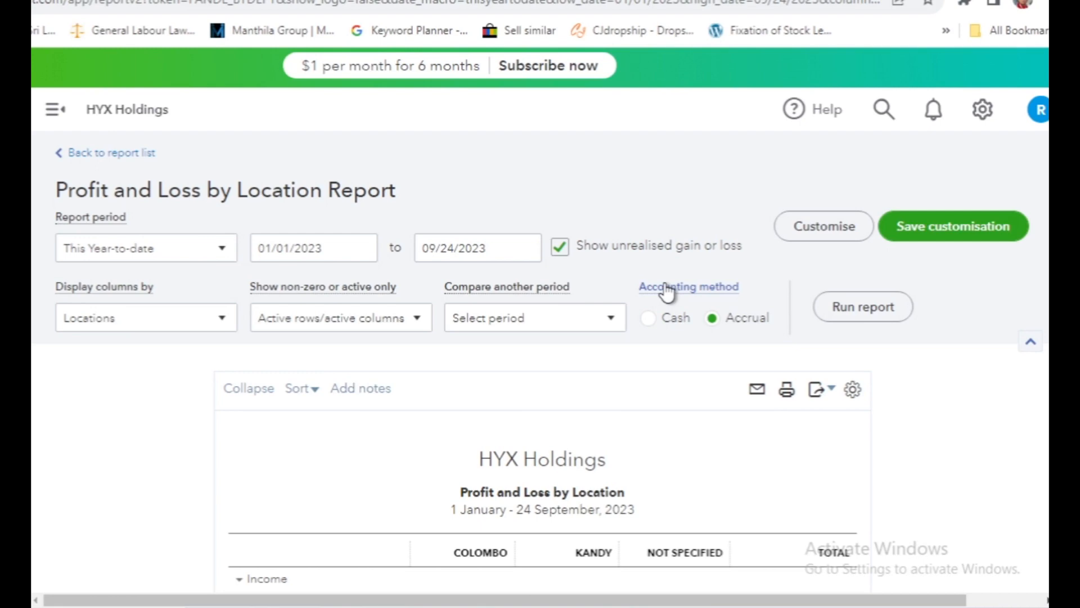
- Customise the Profit and Loss by Location report to filter on the class Electrical, and run it
left_click(843, 231)
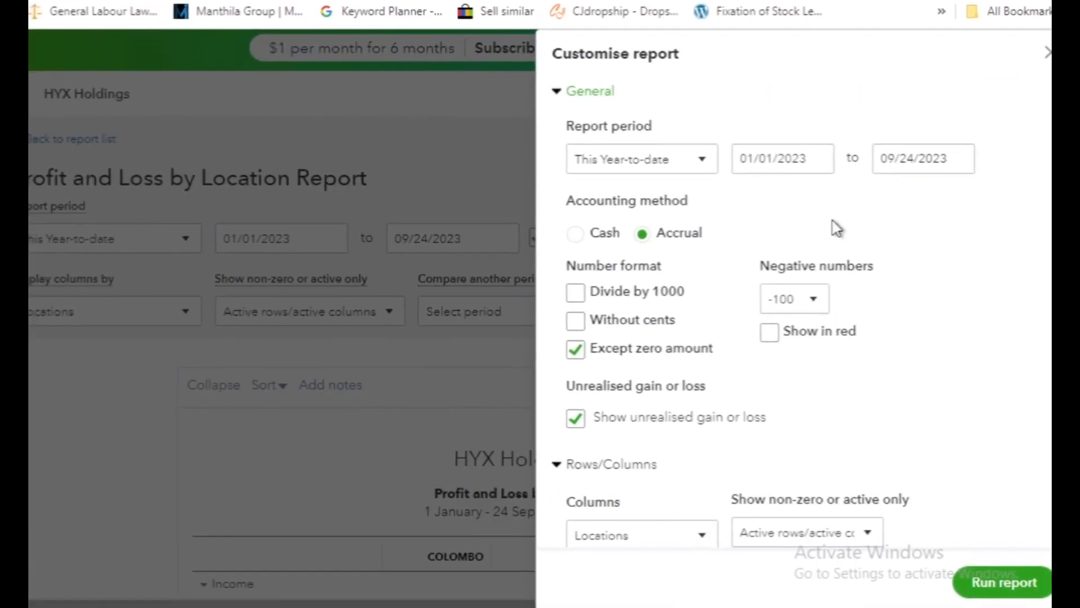
scroll(860, 302, "down", 2)
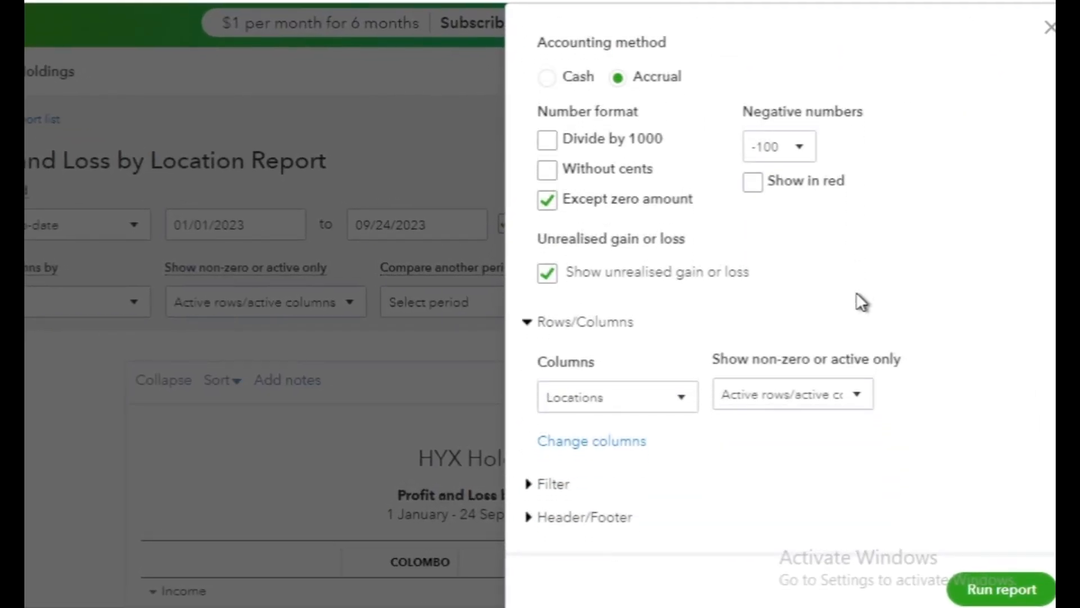
left_click(533, 485)
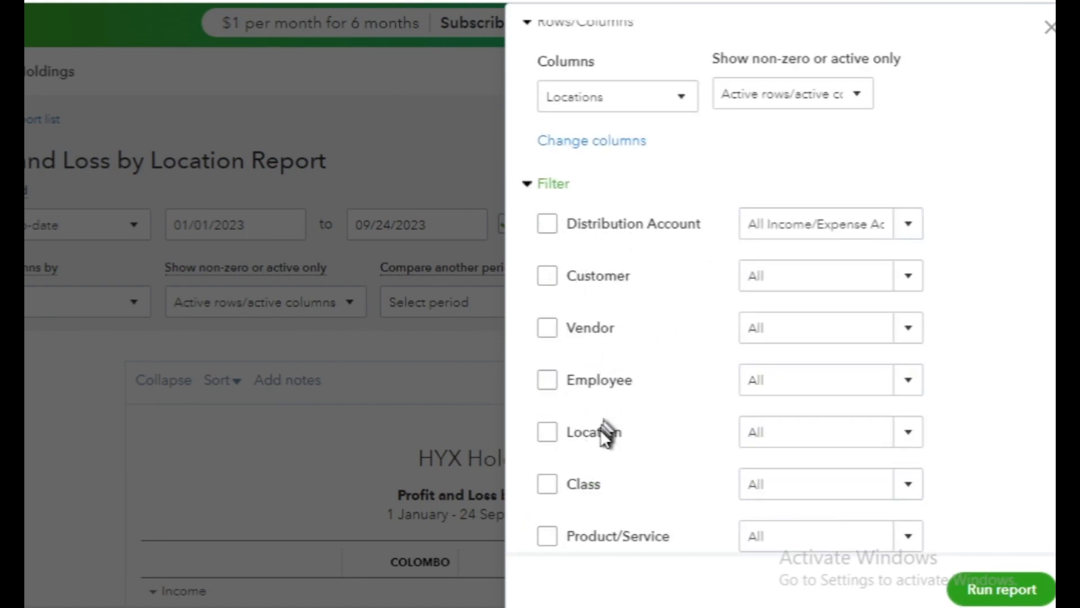
scroll(606, 436, "down", 2)
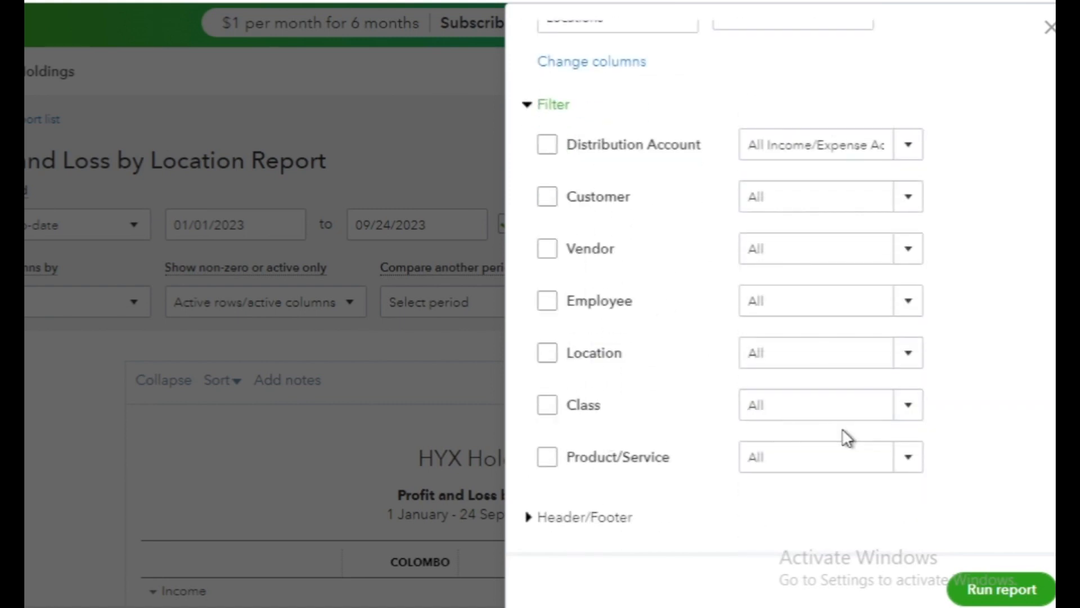
left_click(907, 408)
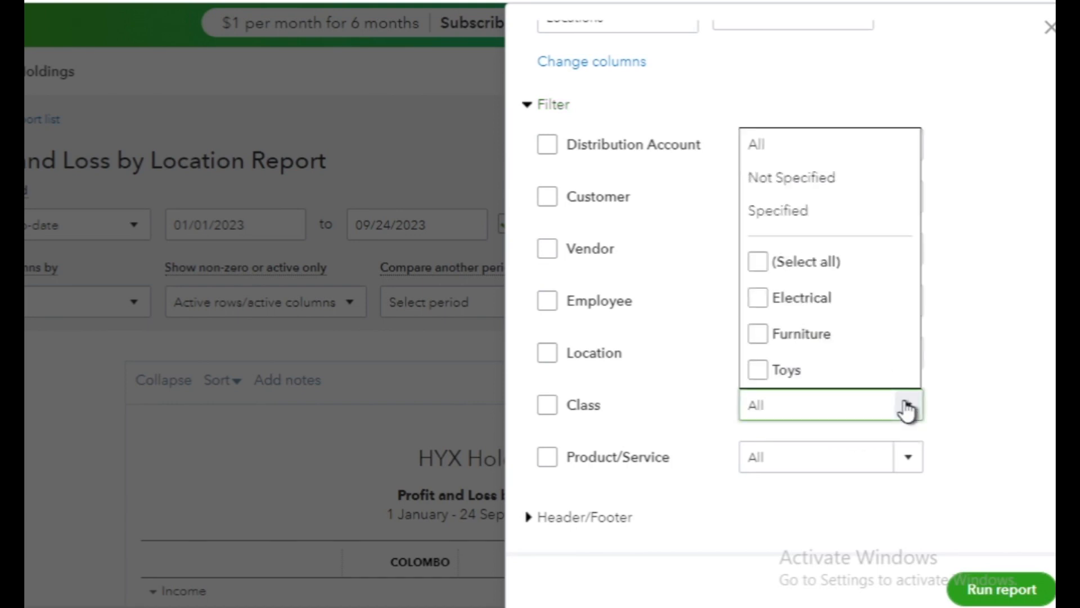
left_click(758, 297)
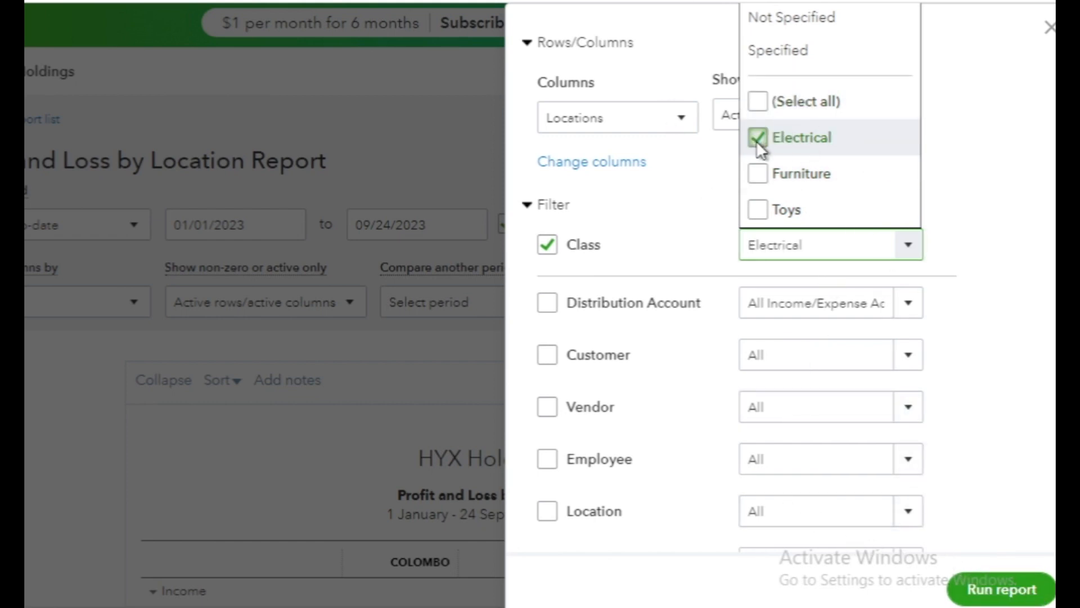
left_click(996, 591)
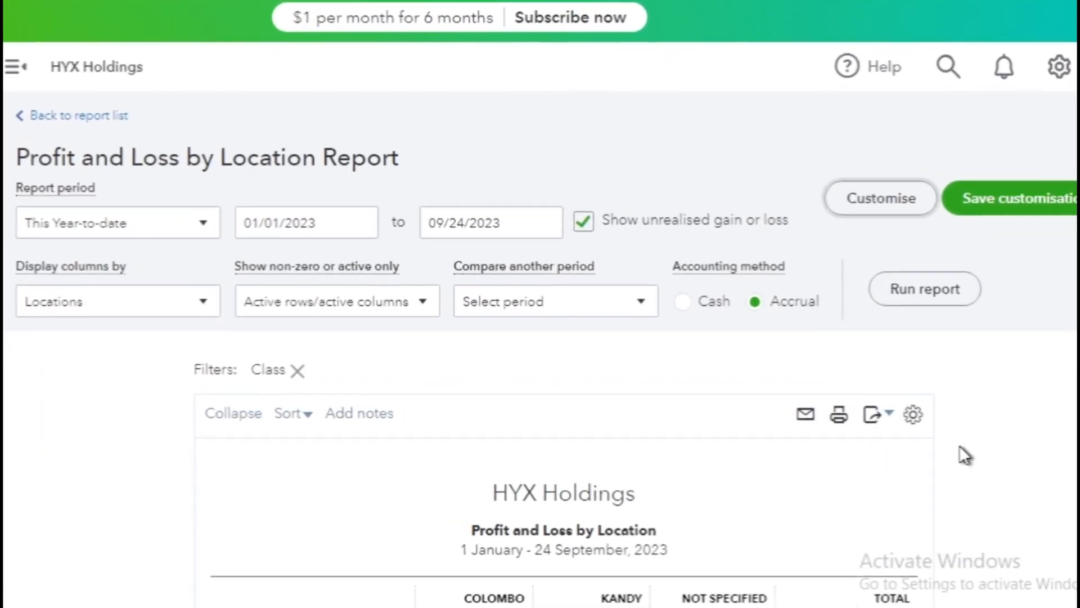
- Examine the Electrical class's income, cost of sales, gross profit and net earnings for Colombo and Kandy
scroll(964, 455, "down", 5)
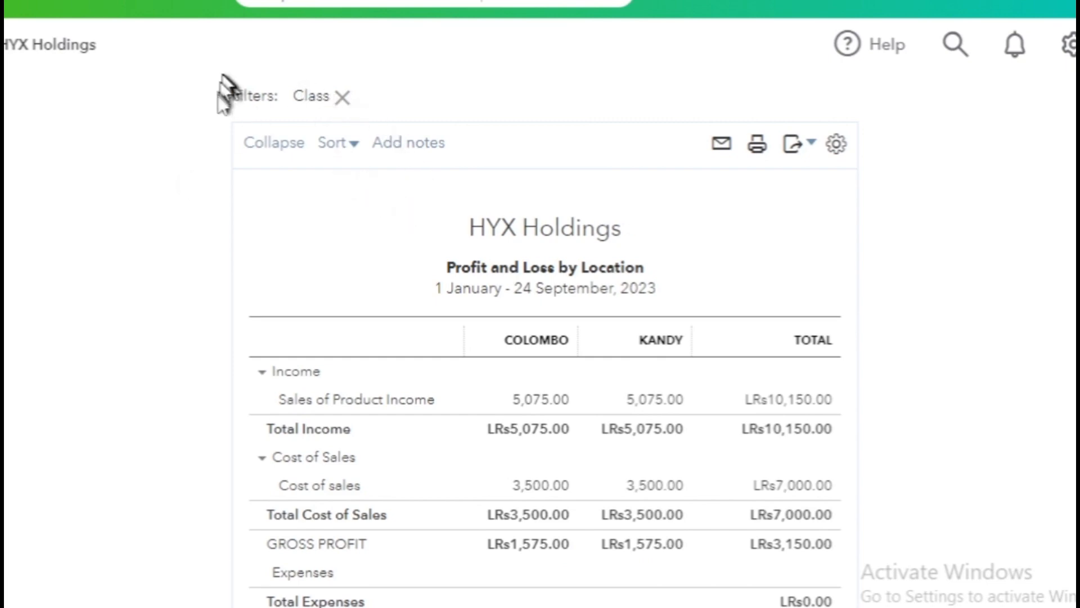
scroll(455, 420, "down", 5)
scroll(455, 419, "up", 8)
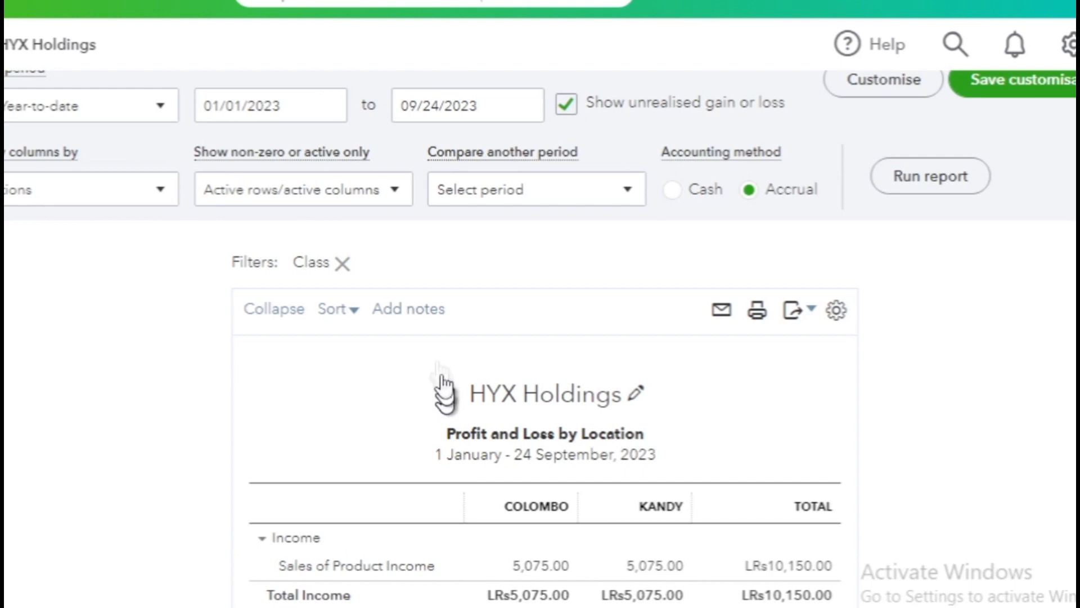
scroll(416, 315, "down", 3)
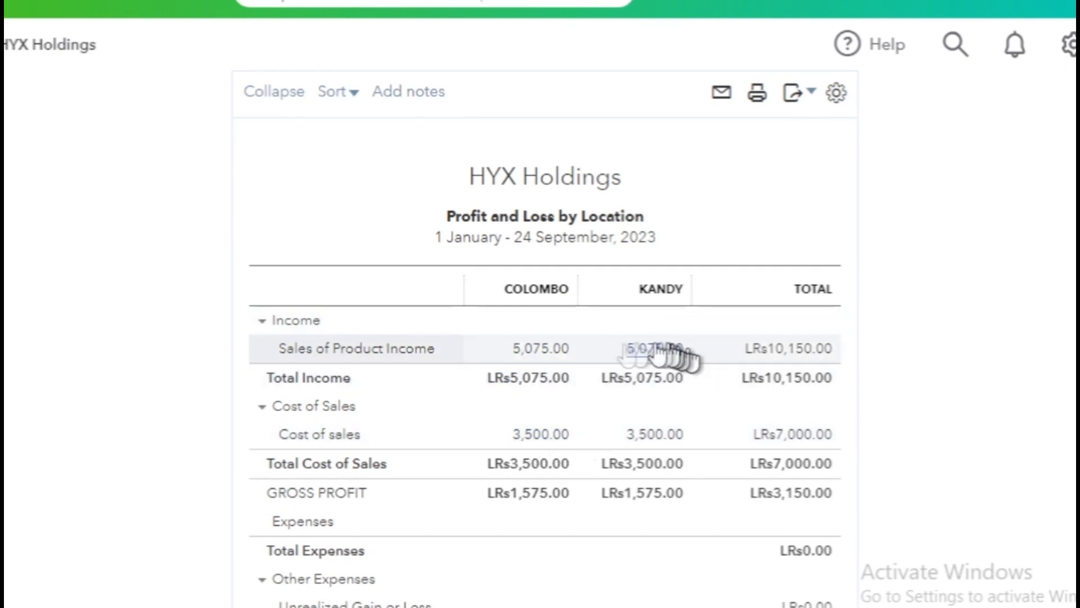
scroll(406, 363, "down", 1)
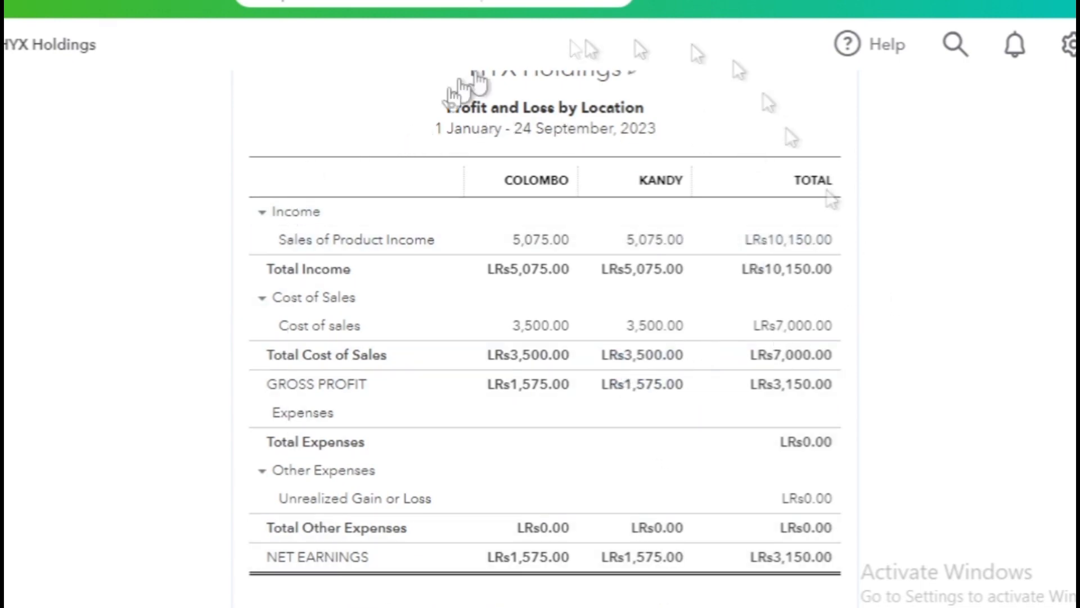
scroll(703, 137, "up", 1)
scroll(437, 105, "up", 7)
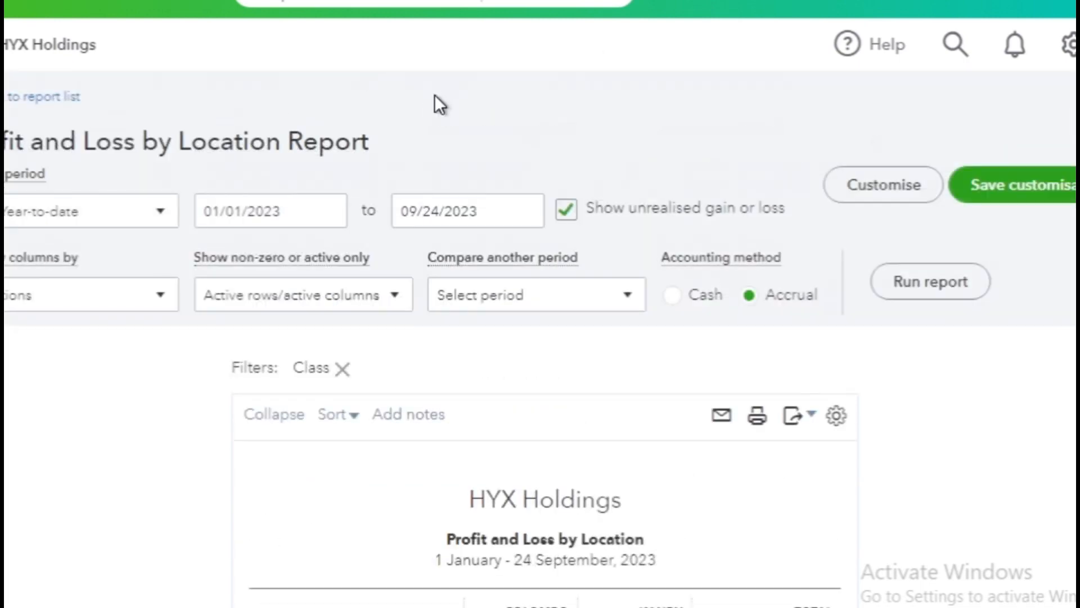
- Change the class filter in the report customisation, rerun the report and review its Colombo and Kandy figures
left_click(900, 193)
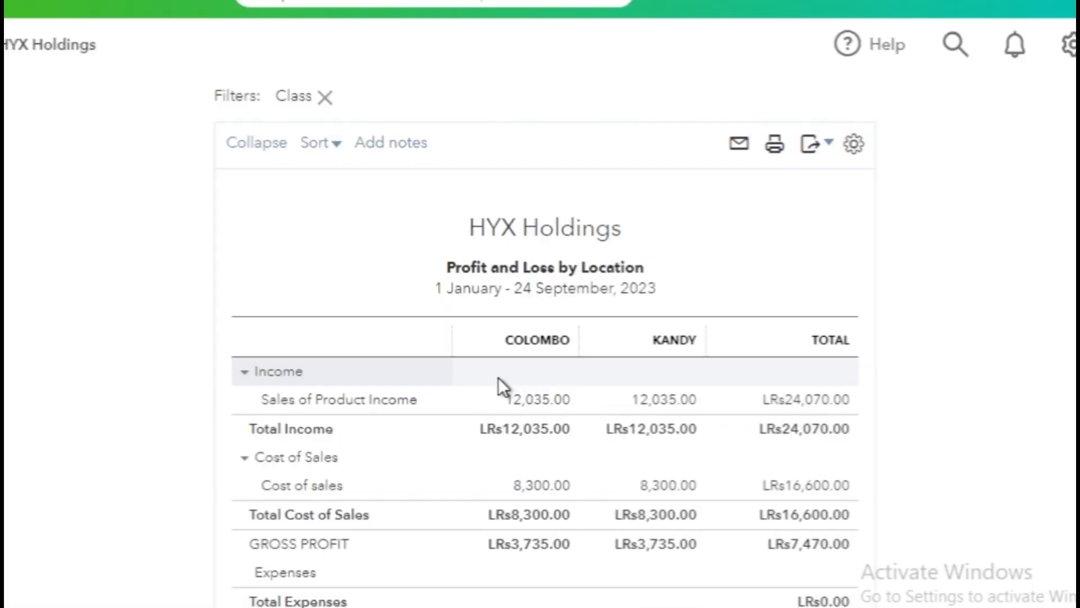
scroll(649, 495, "up", 5)
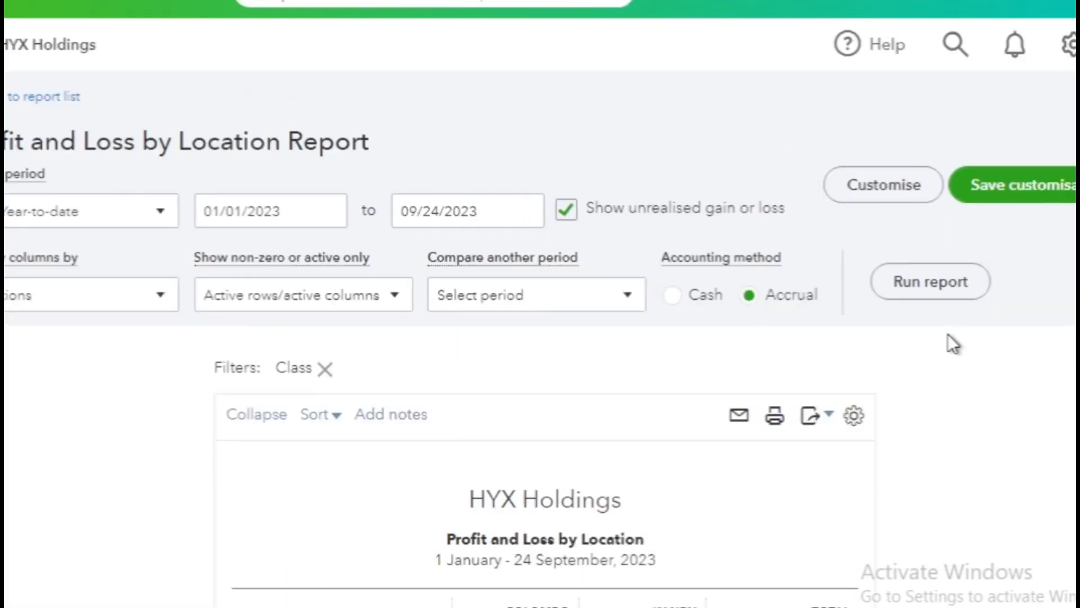